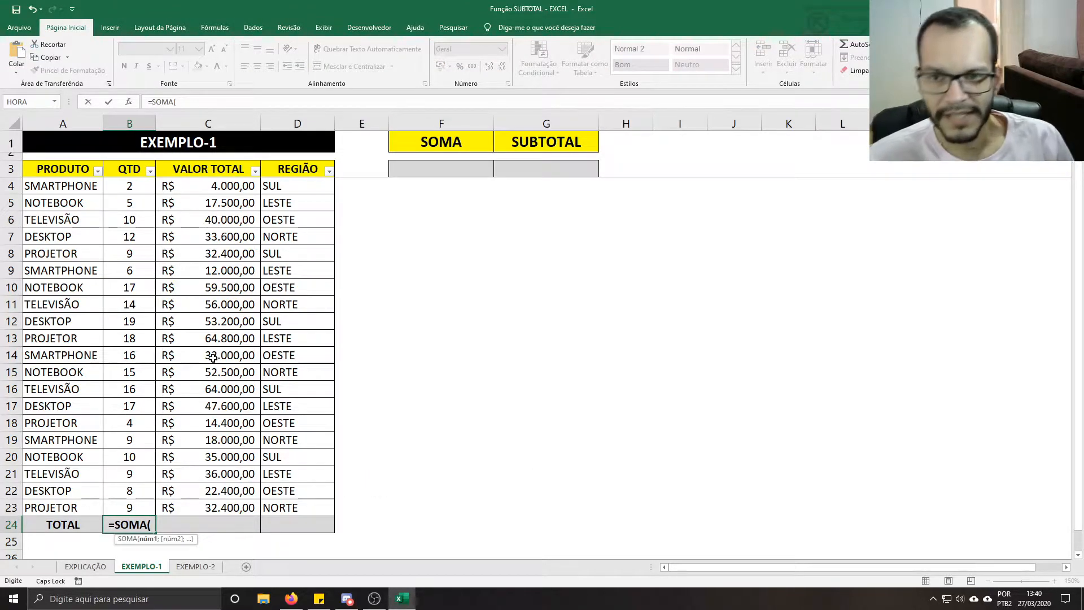
Step: Complete the SOMA formula in cell B24 to total the QTD values in B4:B23
{"action": "left_click_drag", "start_coordinate": [139, 187], "coordinate": [139, 506]}
{"action": "type", "text": ")"}
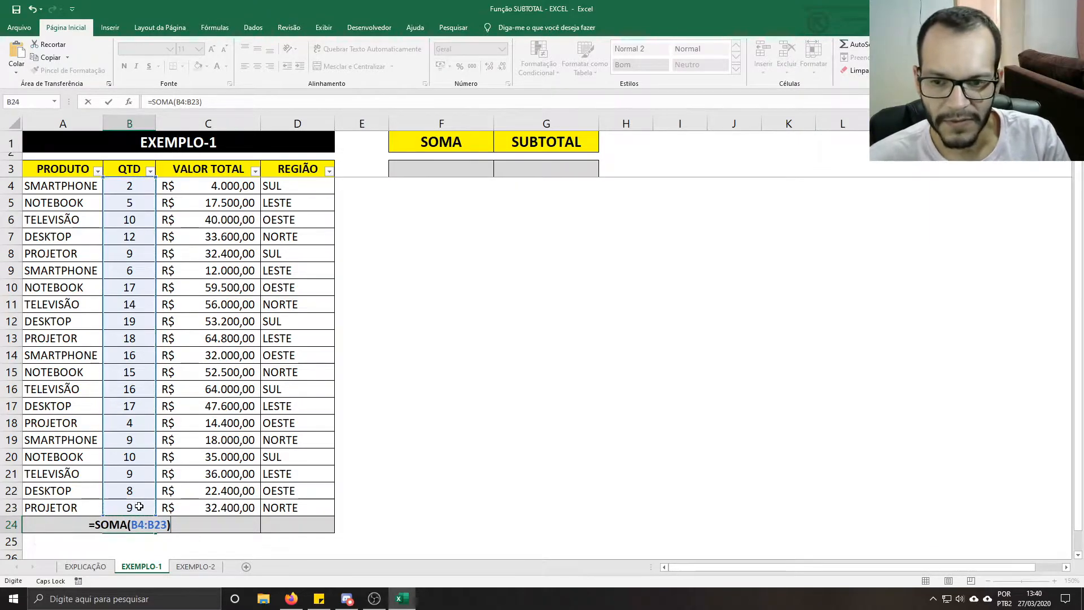
{"action": "key", "text": "Return"}
Step: Total the VALOR TOTAL column in cell C24 with the formula =SOMA(C4:C23)
{"action": "left_click", "coordinate": [192, 525]}
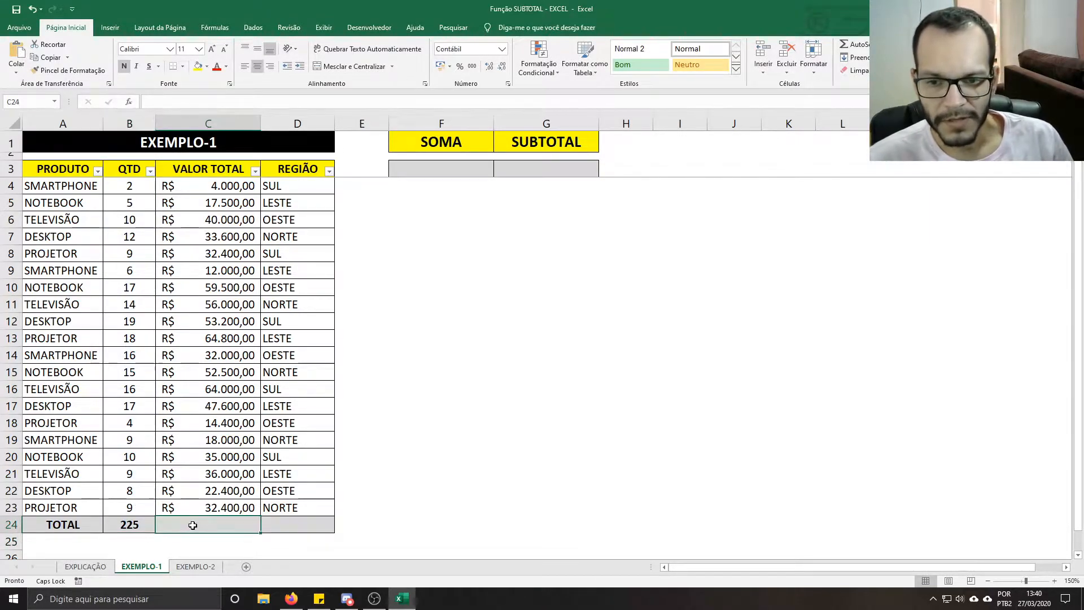
{"action": "type", "text": "=SOMA("}
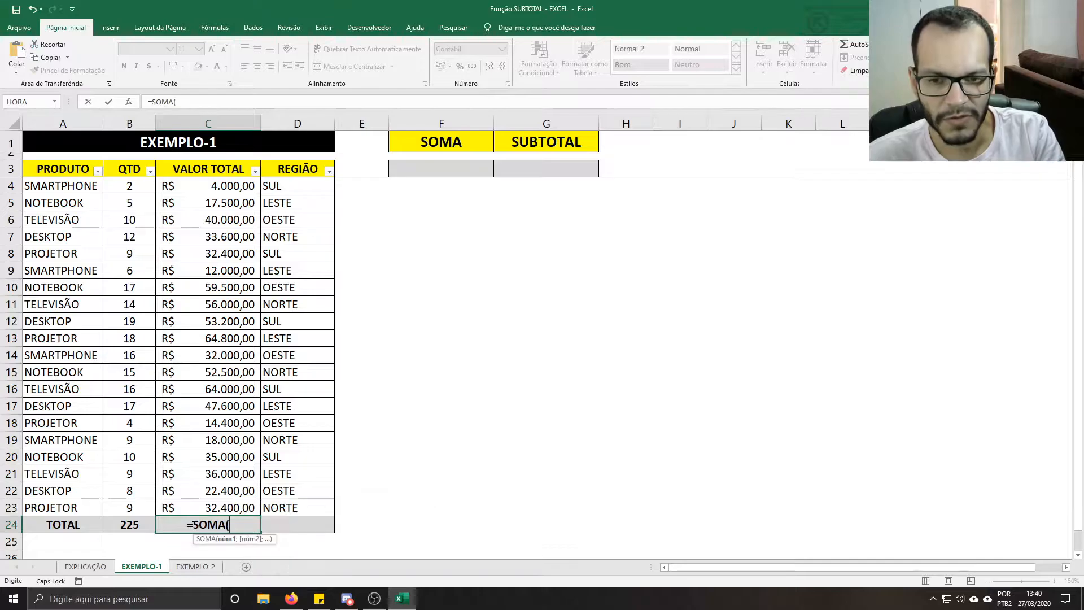
{"action": "left_click_drag", "start_coordinate": [232, 188], "coordinate": [241, 500]}
{"action": "type", "text": "("}
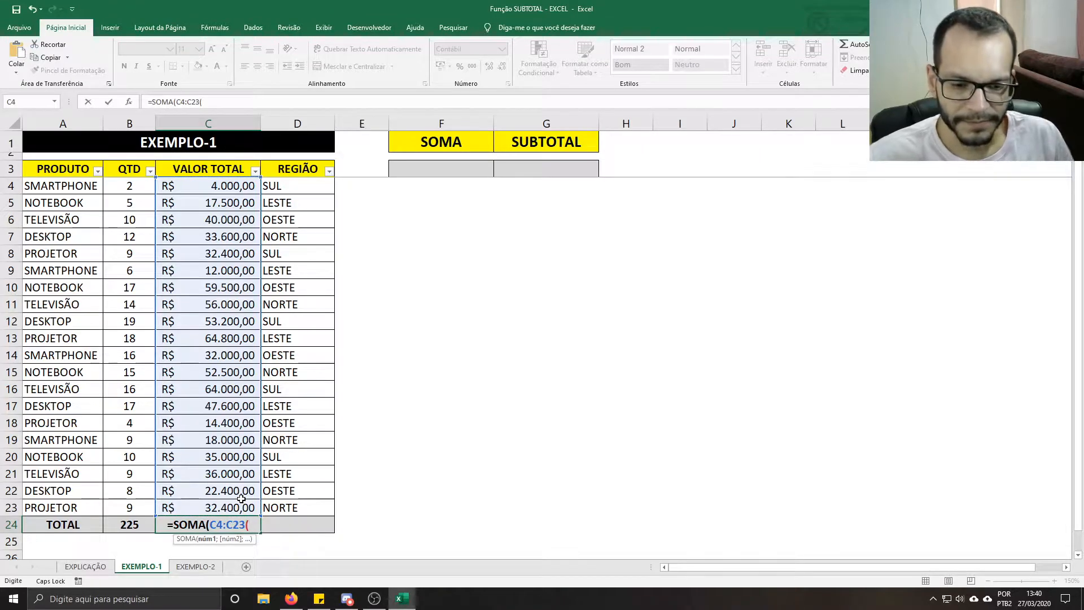
{"action": "key", "text": "BackSpace"}
{"action": "type", "text": ")"}
{"action": "key", "text": "Return"}
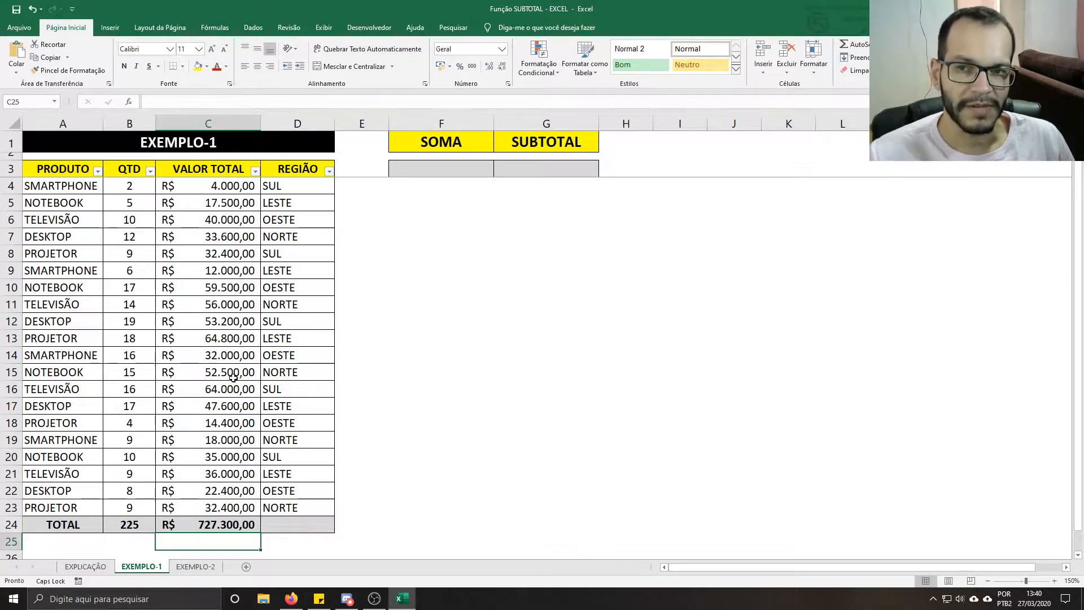
{"action": "left_click", "coordinate": [211, 238]}
{"action": "left_click", "coordinate": [218, 205]}
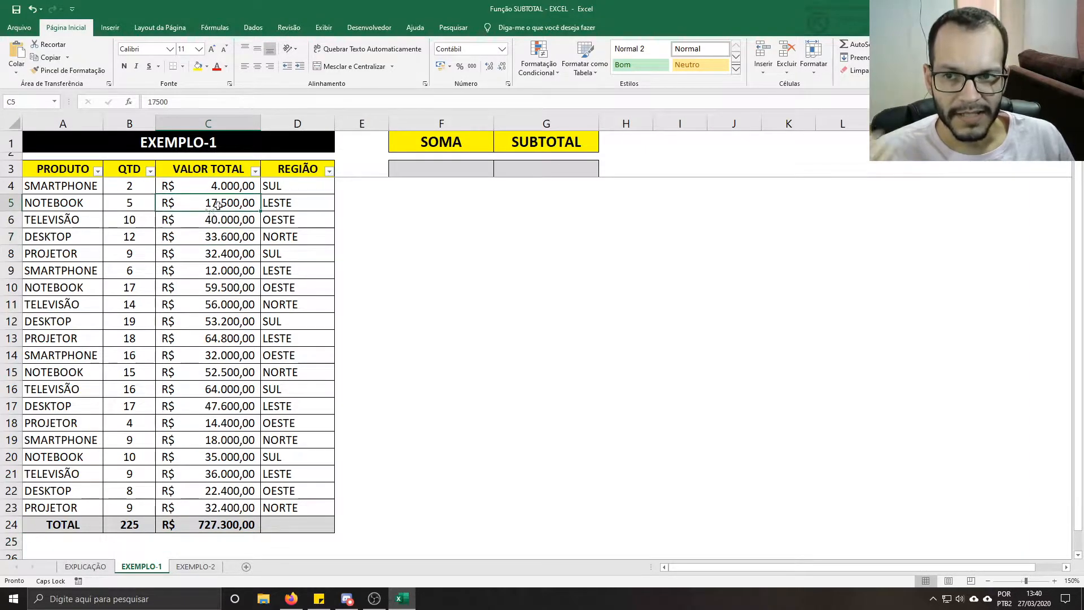
{"action": "left_click", "coordinate": [88, 191]}
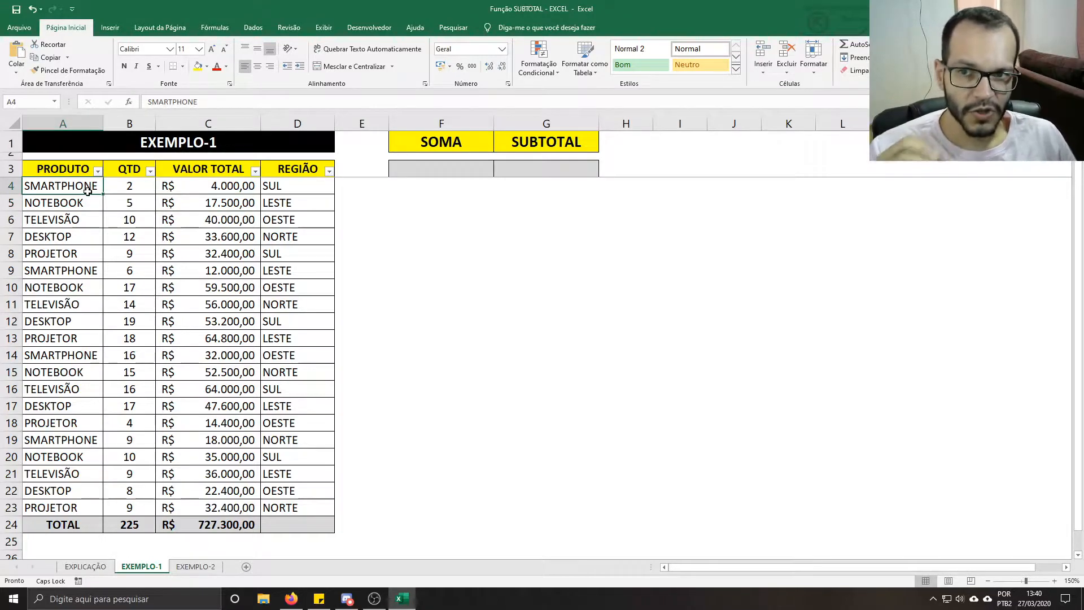
{"action": "left_click", "coordinate": [306, 189]}
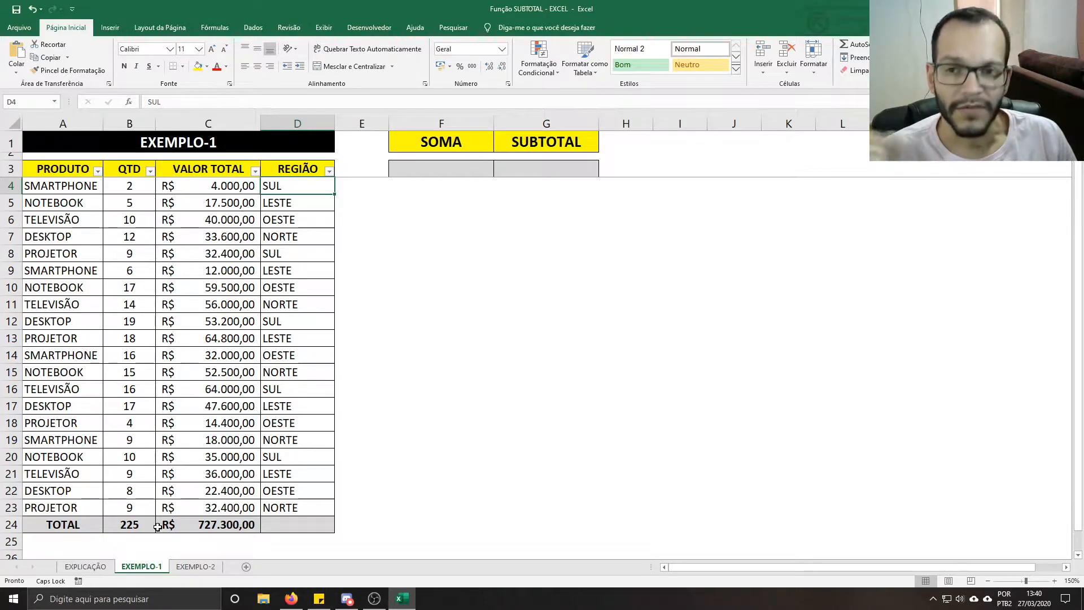
{"action": "left_click", "coordinate": [123, 529]}
{"action": "left_click", "coordinate": [177, 526]}
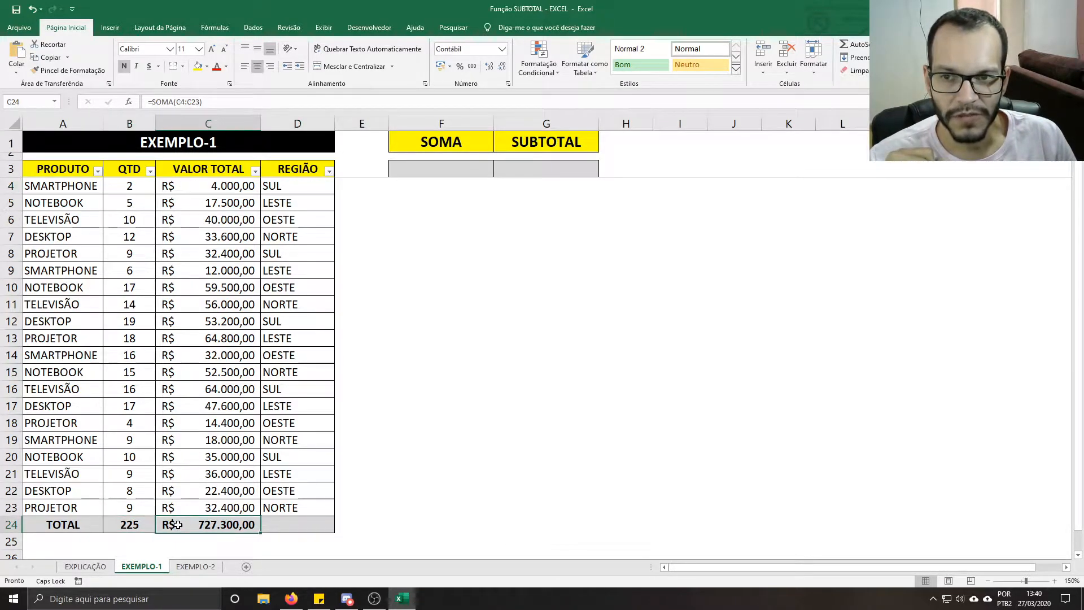
Step: Filter the table's REGIÃO column to show only the SUL rows
{"action": "left_click", "coordinate": [329, 170]}
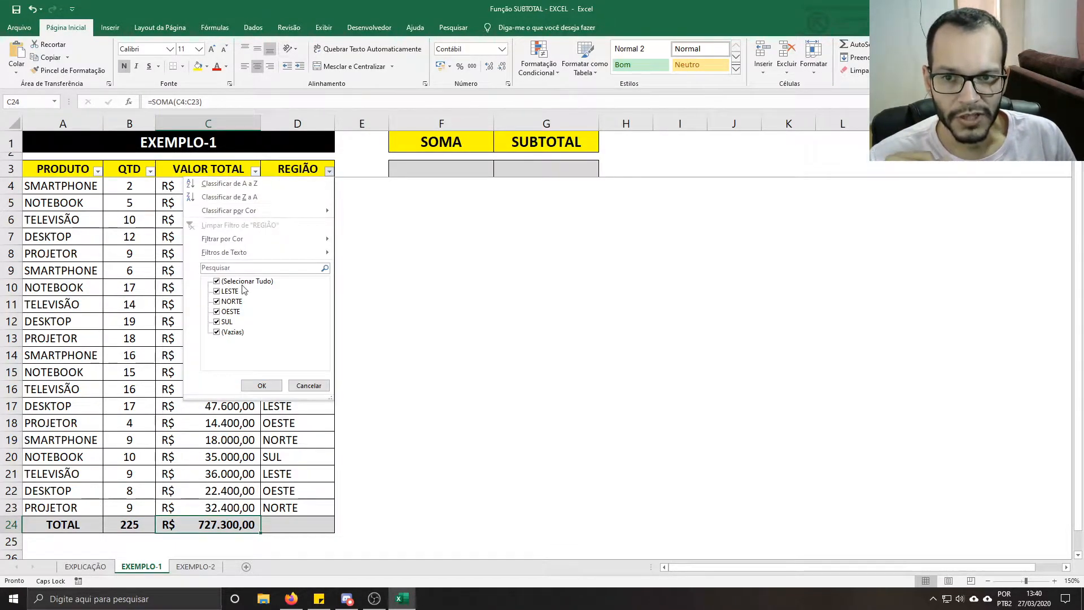
{"action": "left_click", "coordinate": [243, 282]}
{"action": "left_click", "coordinate": [229, 322]}
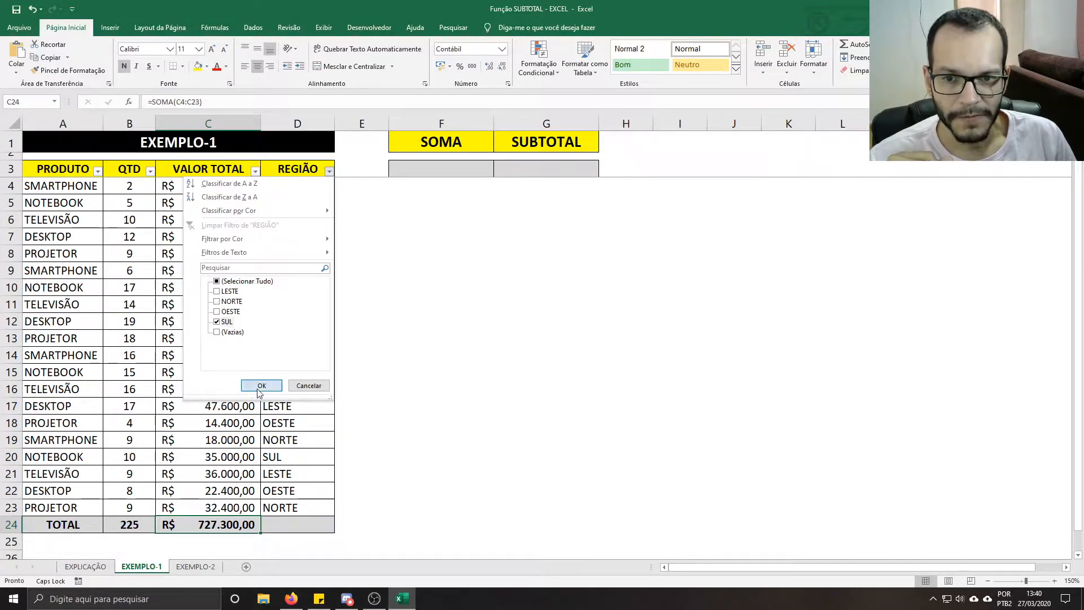
{"action": "left_click", "coordinate": [261, 387]}
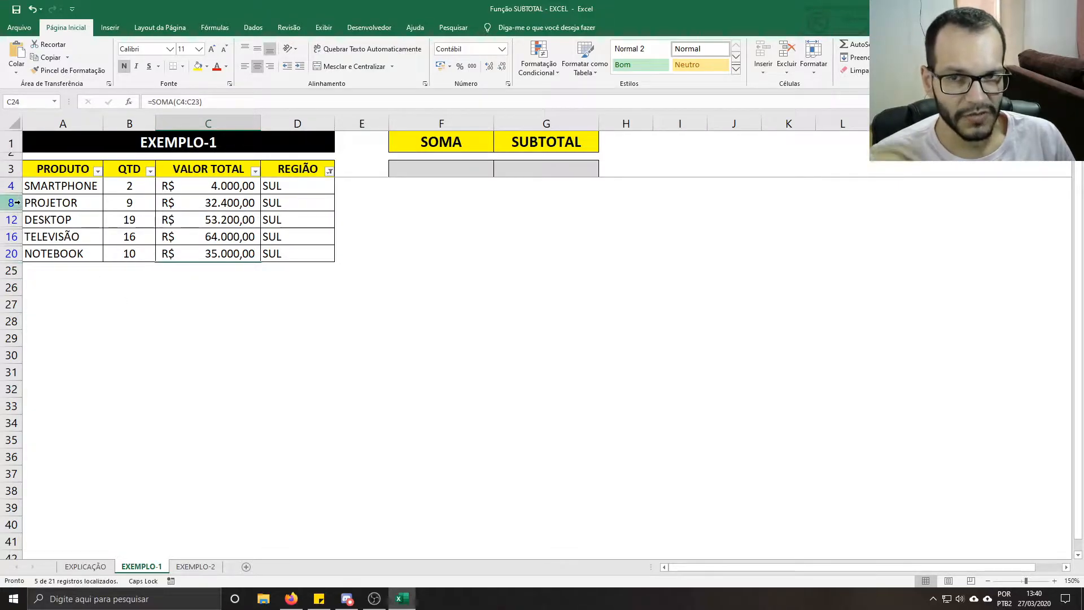
Step: Restore all rows of the table by reselecting every value in the REGIÃO filter
{"action": "left_click", "coordinate": [330, 171]}
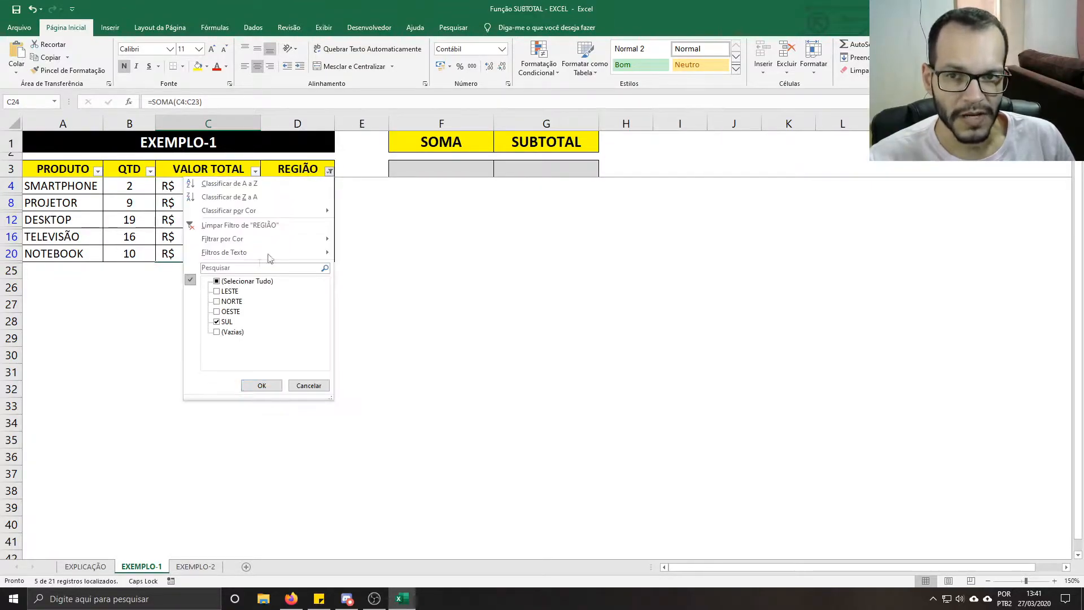
{"action": "left_click", "coordinate": [249, 281]}
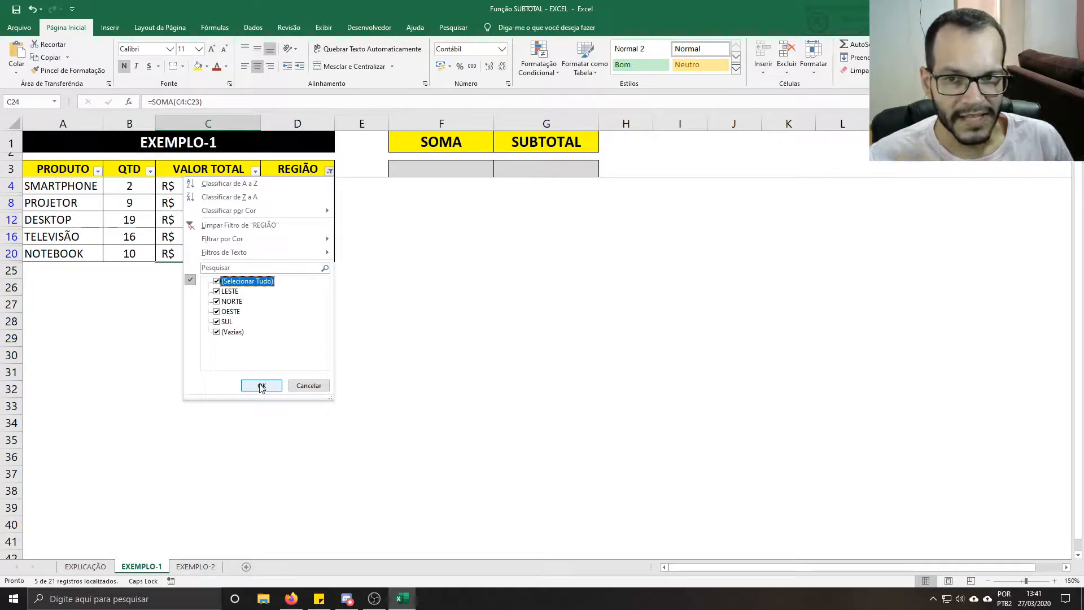
{"action": "left_click", "coordinate": [331, 171]}
{"action": "left_click", "coordinate": [330, 171]}
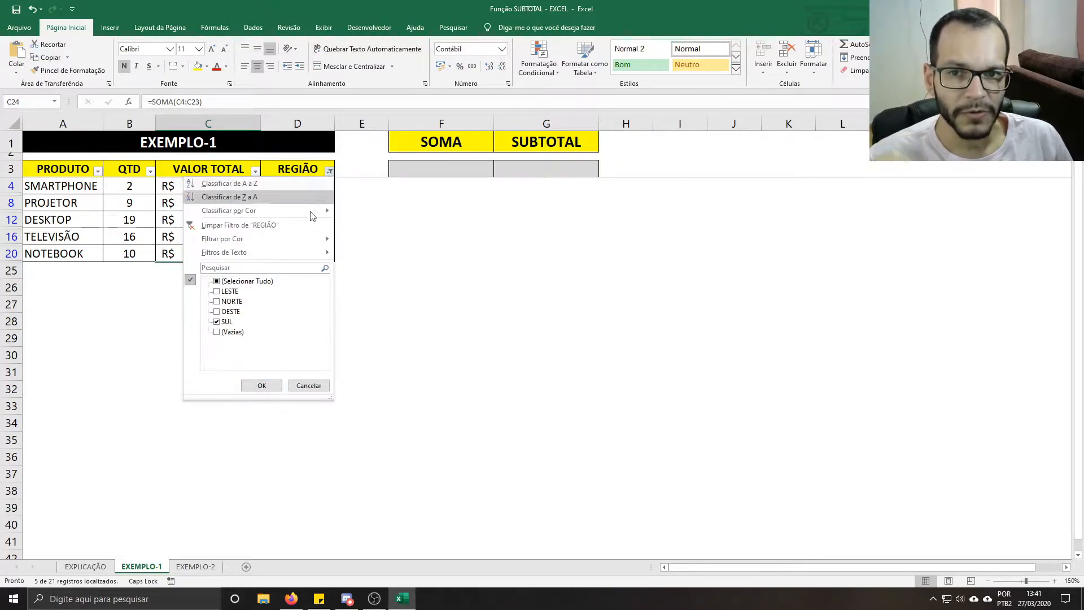
{"action": "left_click", "coordinate": [245, 282]}
{"action": "left_click", "coordinate": [262, 385]}
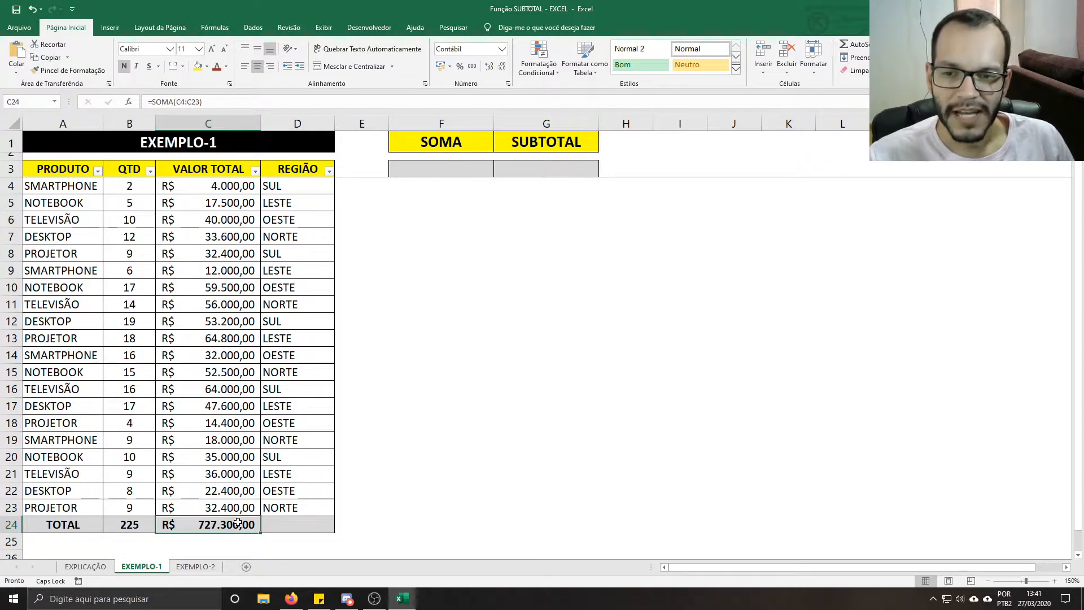
Step: Start a SUBTOTAL formula in cell B24 in place of the QTD column's SOMA total
{"action": "left_click", "coordinate": [140, 522]}
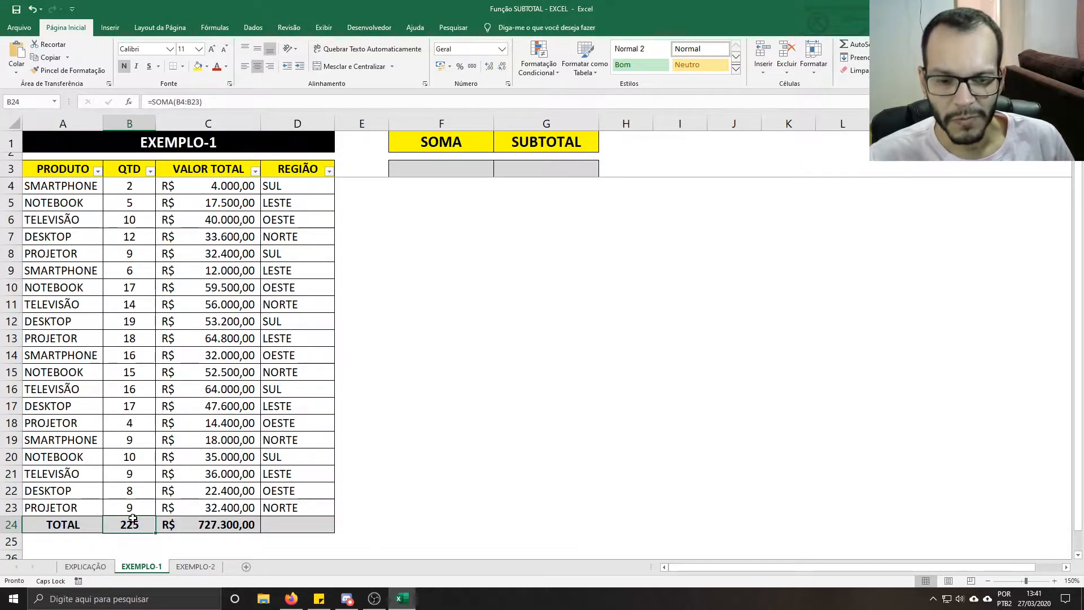
{"action": "type", "text": "="}
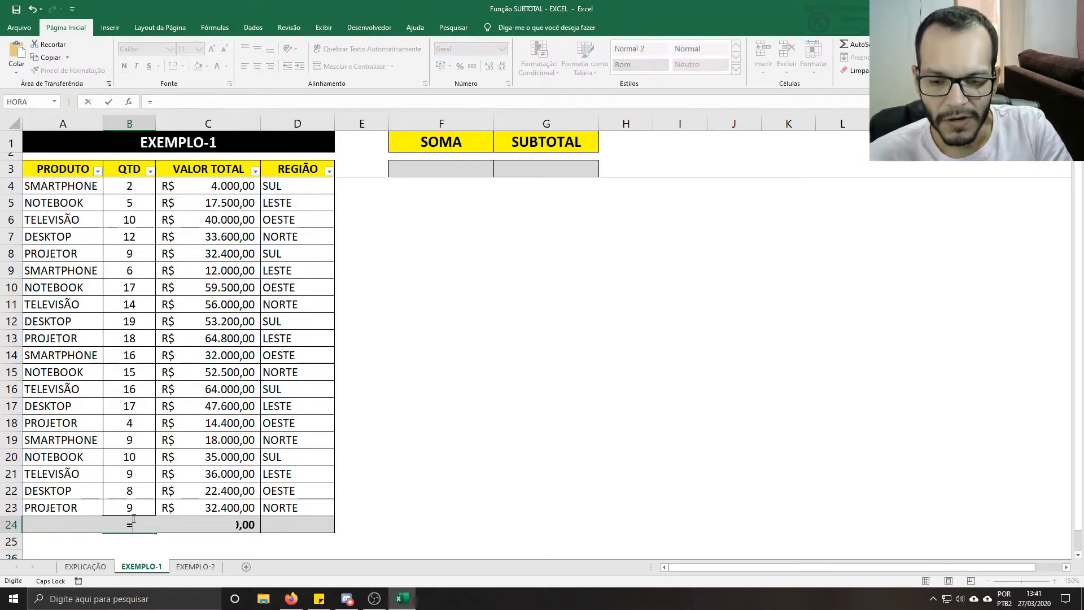
{"action": "type", "text": "SUBTOTAL("}
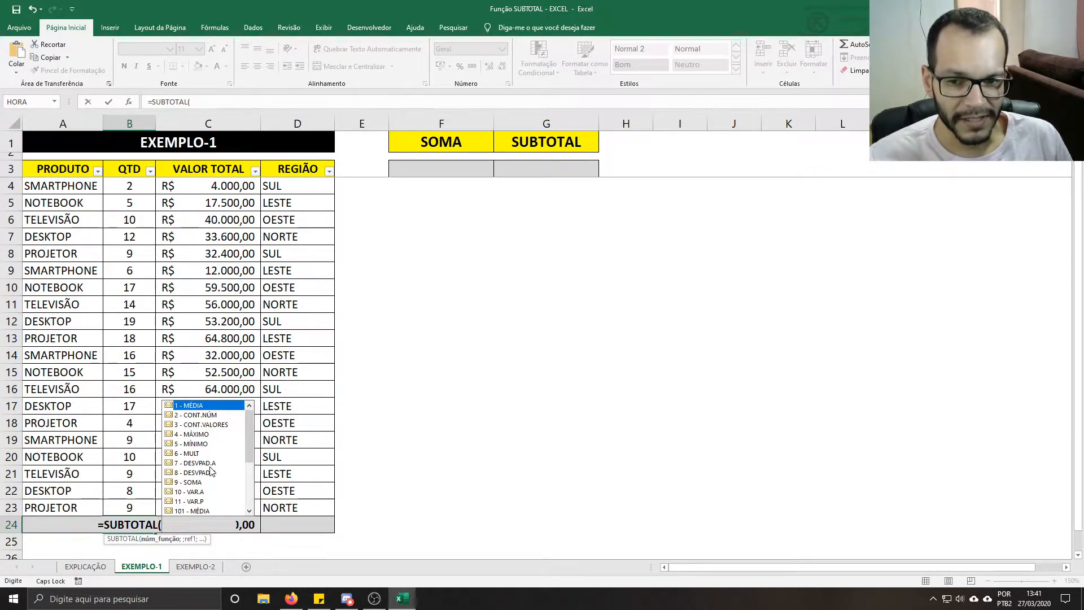
Step: Examine the function numbers offered for SUBTOTAL, comparing 9 - SOMA with 109 - SOMA
{"action": "left_click_drag", "start_coordinate": [249, 440], "coordinate": [243, 415]}
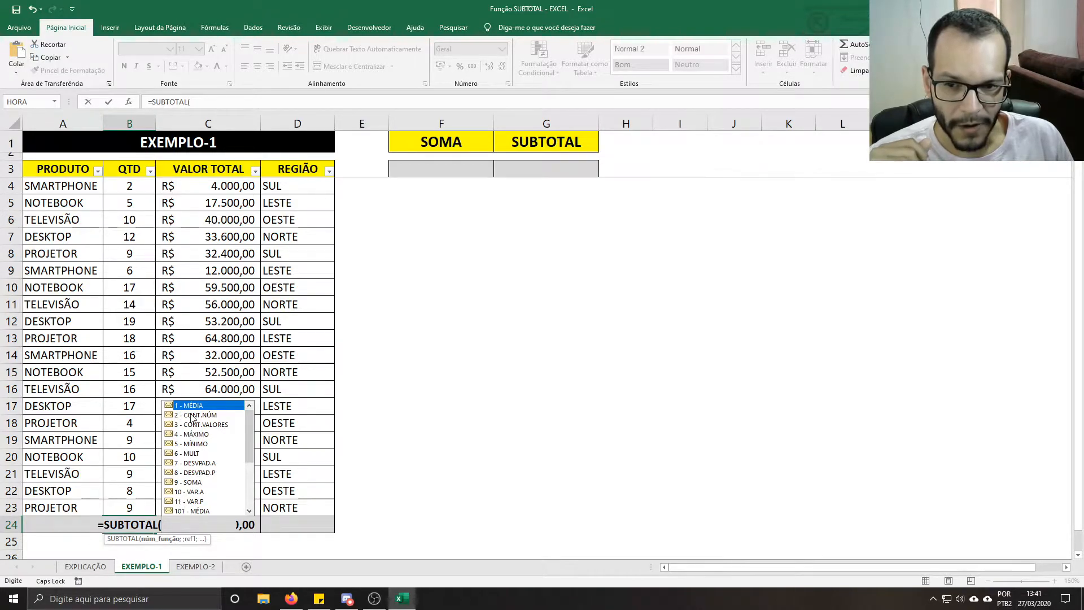
{"action": "scroll", "coordinate": [251, 457], "scroll_direction": "down", "scroll_amount": 4}
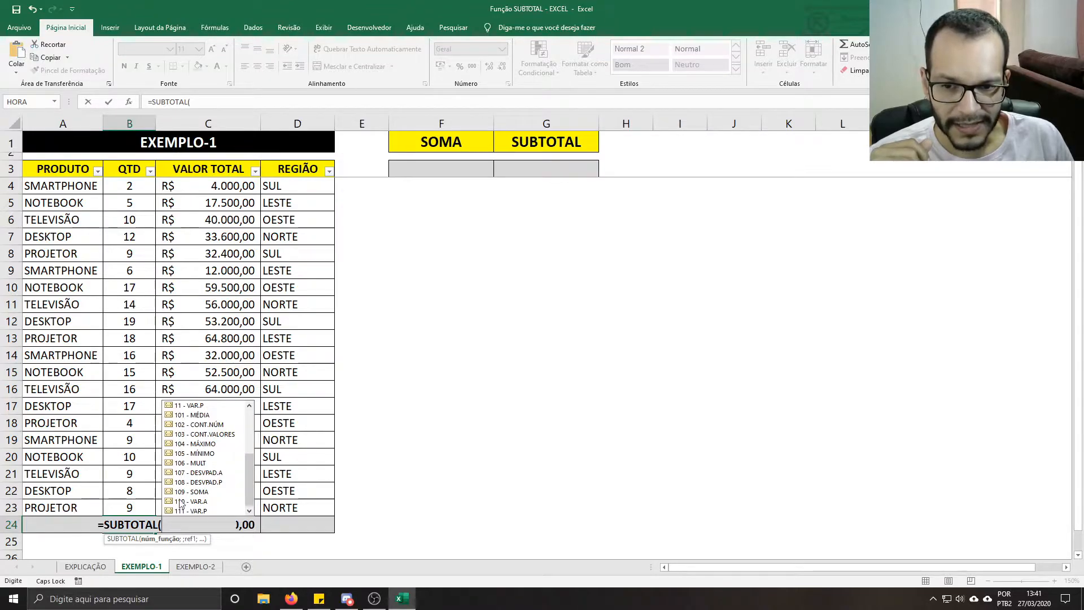
{"action": "scroll", "coordinate": [249, 452], "scroll_direction": "up", "scroll_amount": 3}
{"action": "scroll", "coordinate": [249, 452], "scroll_direction": "up", "scroll_amount": 1}
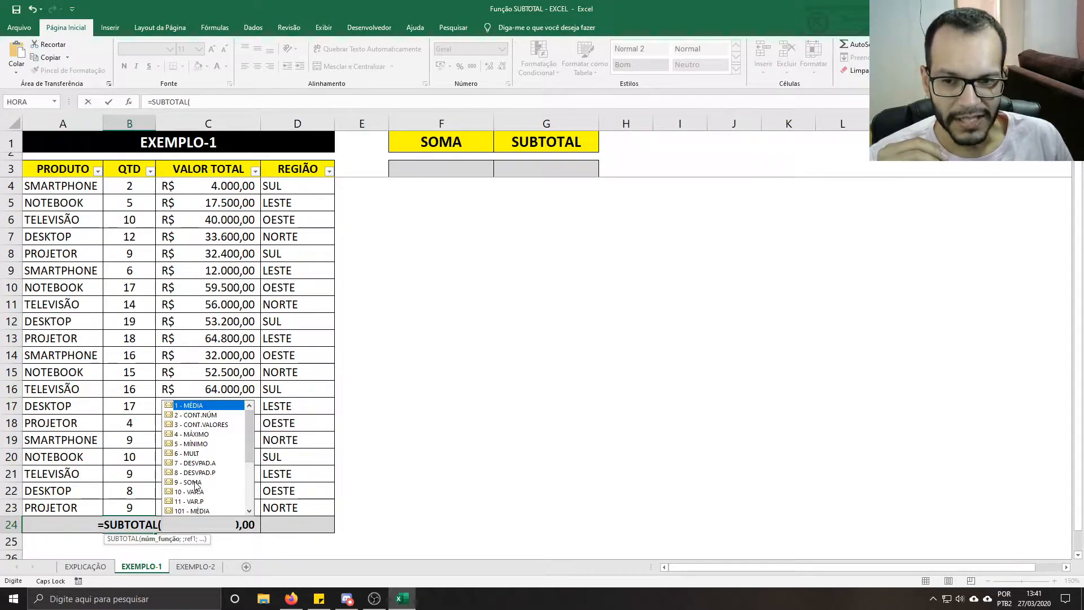
{"action": "scroll", "coordinate": [254, 465], "scroll_direction": "down", "scroll_amount": 2}
{"action": "scroll", "coordinate": [253, 464], "scroll_direction": "up", "scroll_amount": 2}
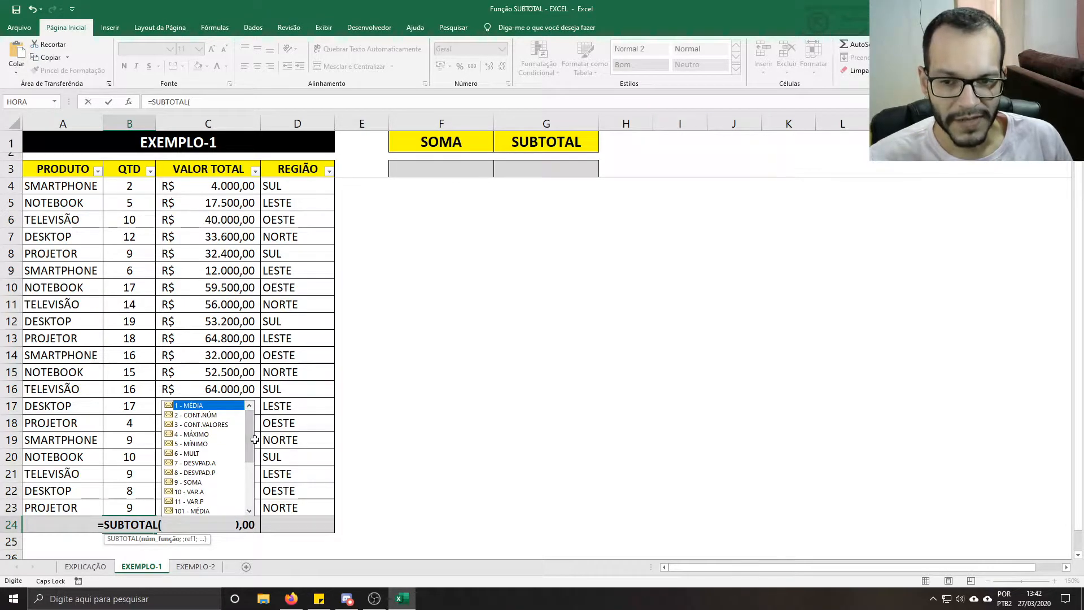
{"action": "left_click", "coordinate": [191, 483]}
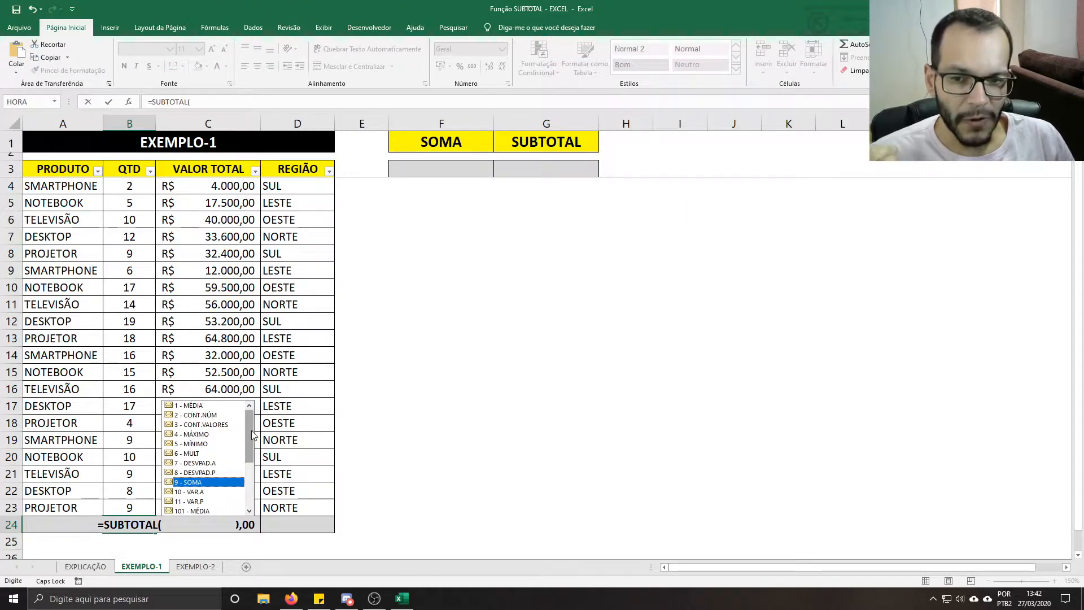
{"action": "scroll", "coordinate": [256, 479], "scroll_direction": "down", "scroll_amount": 3}
{"action": "scroll", "coordinate": [257, 479], "scroll_direction": "down", "scroll_amount": 1}
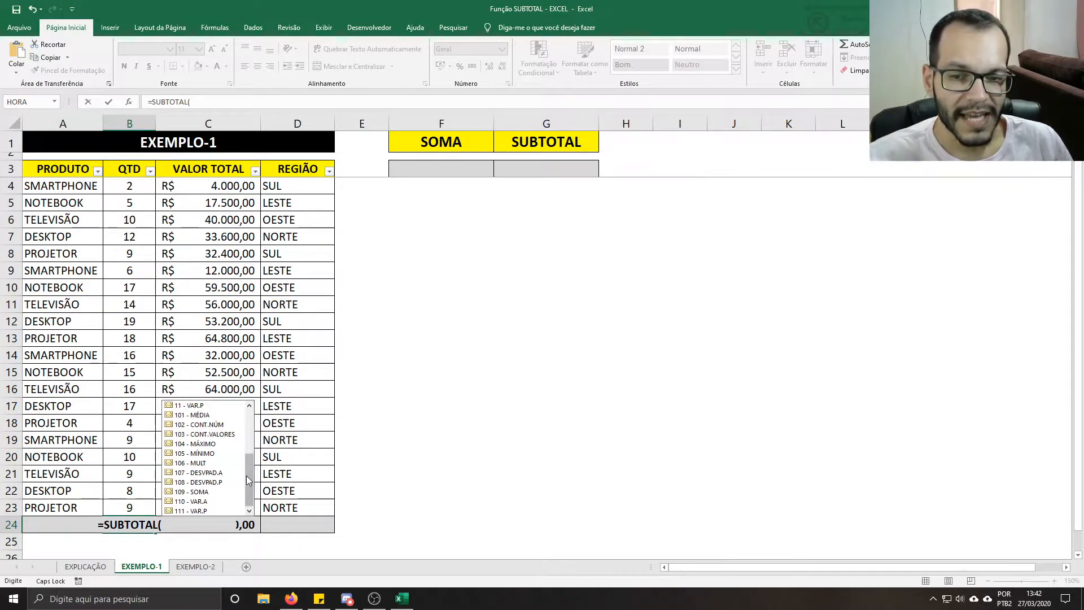
{"action": "left_click_drag", "start_coordinate": [250, 478], "coordinate": [252, 436]}
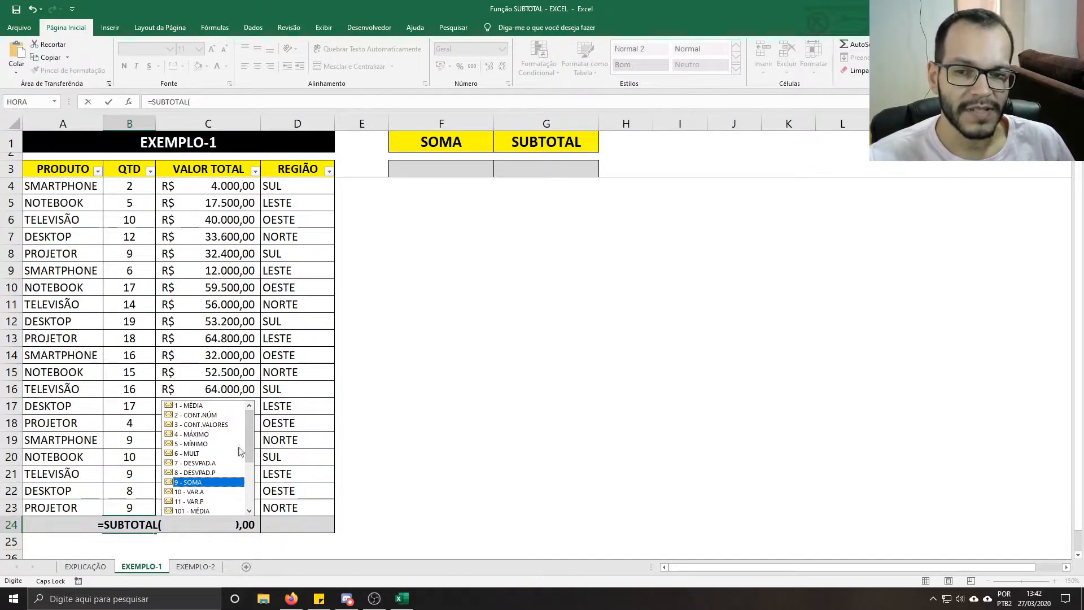
{"action": "scroll", "coordinate": [247, 444], "scroll_direction": "down", "scroll_amount": 3}
{"action": "left_click", "coordinate": [209, 492]}
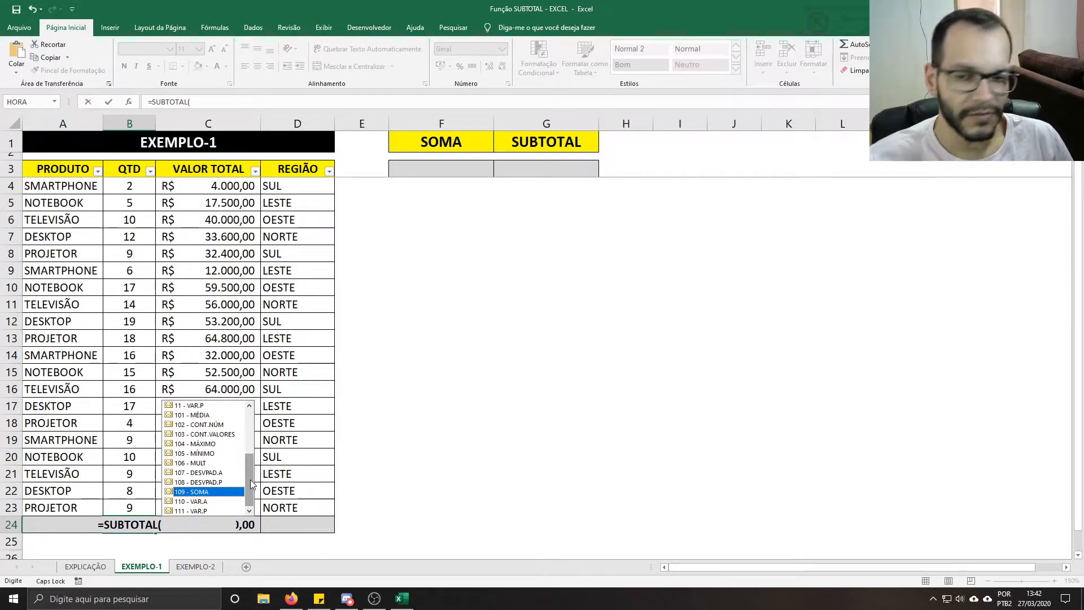
{"action": "left_click_drag", "start_coordinate": [252, 486], "coordinate": [254, 429]}
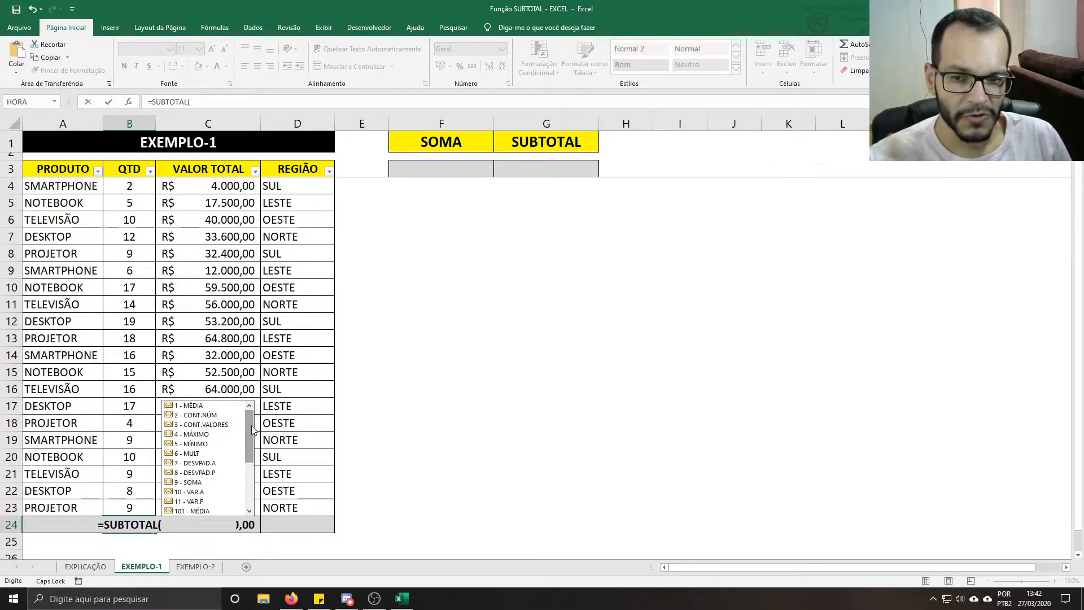
Step: Complete the QTD total in B24 with function 9 - SOMA and range B4:B23, as =SUBTOTAL(9;B4:B23)
{"action": "left_click", "coordinate": [178, 487]}
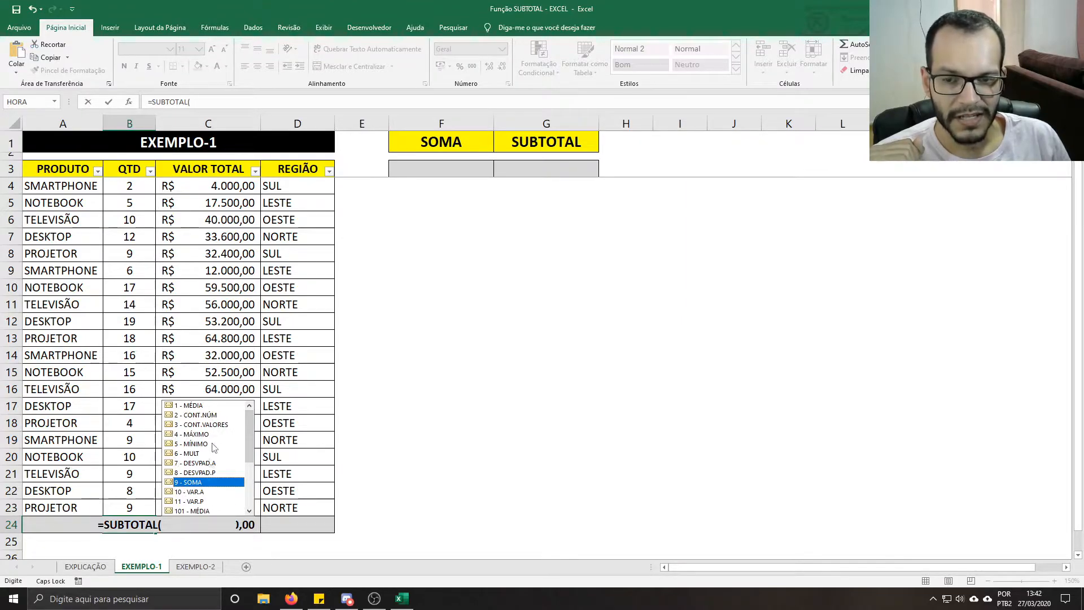
{"action": "double_click", "coordinate": [196, 484]}
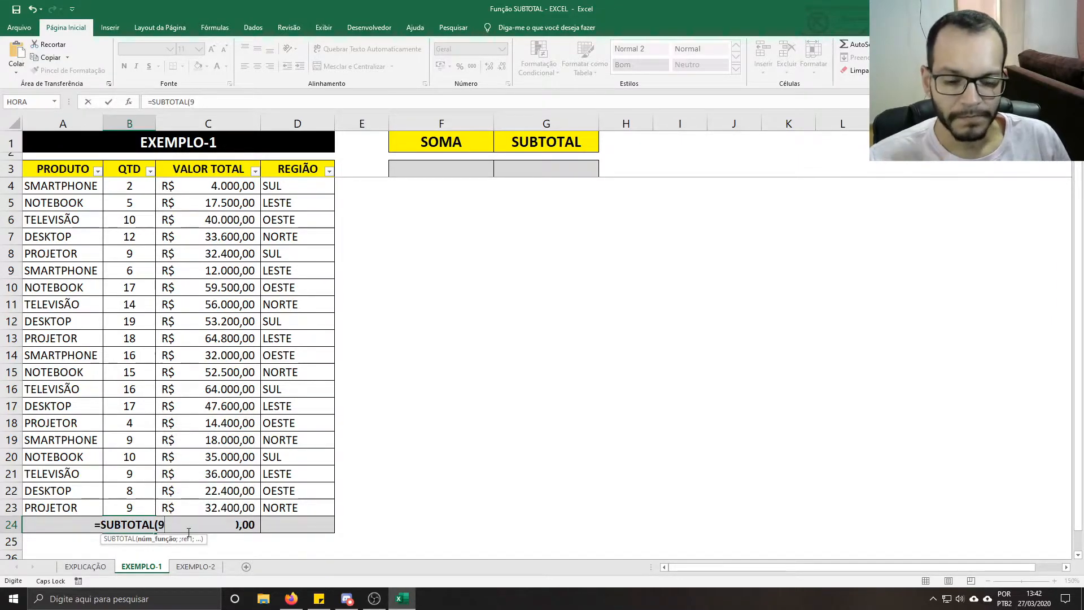
{"action": "type", "text": ";"}
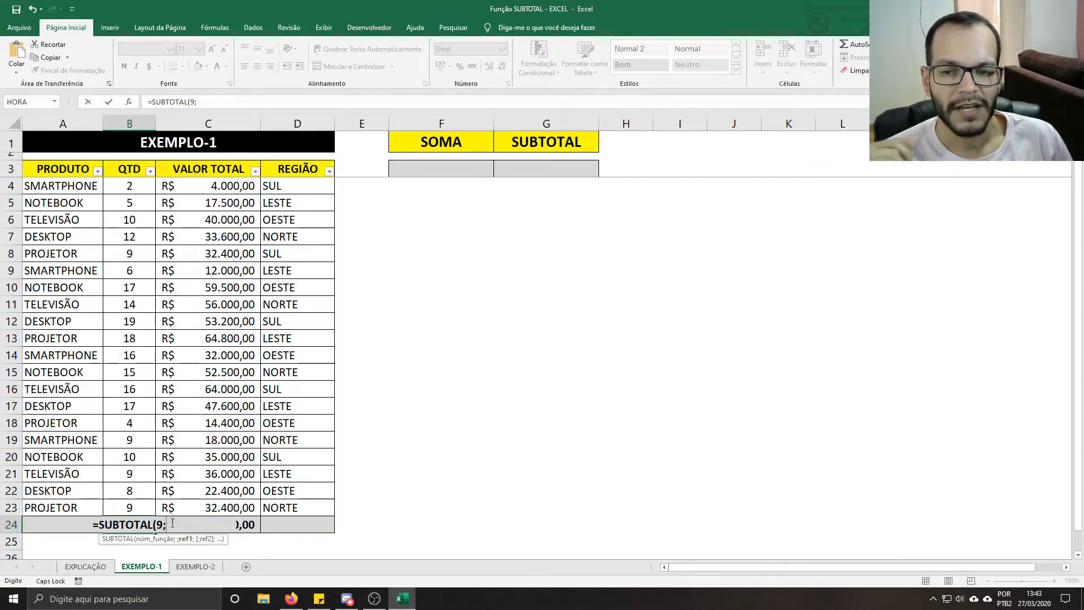
{"action": "left_click_drag", "start_coordinate": [149, 186], "coordinate": [148, 510]}
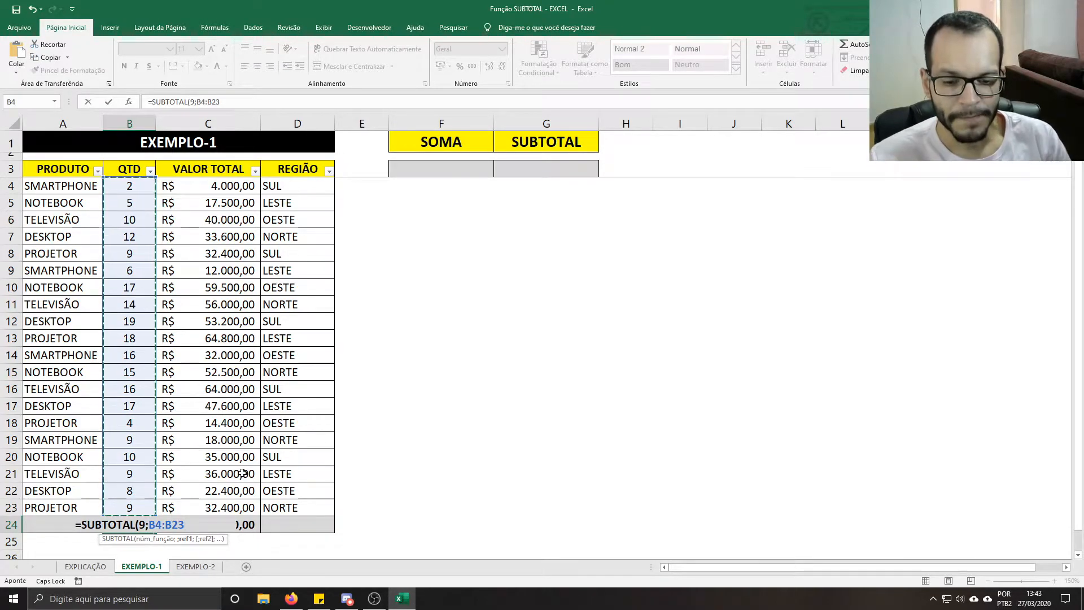
{"action": "type", "text": ")"}
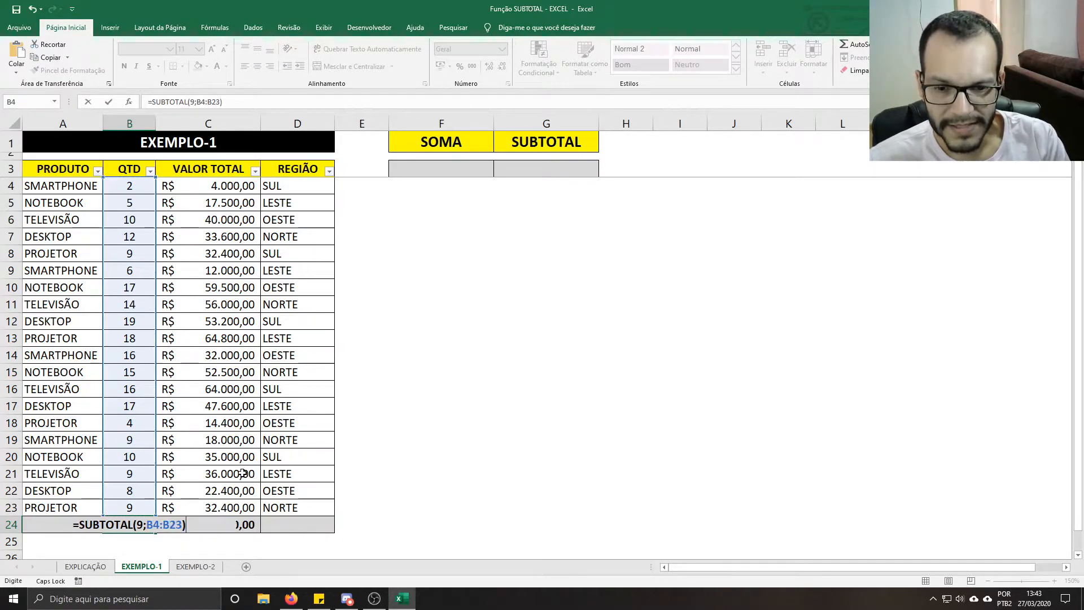
{"action": "key", "text": "Return"}
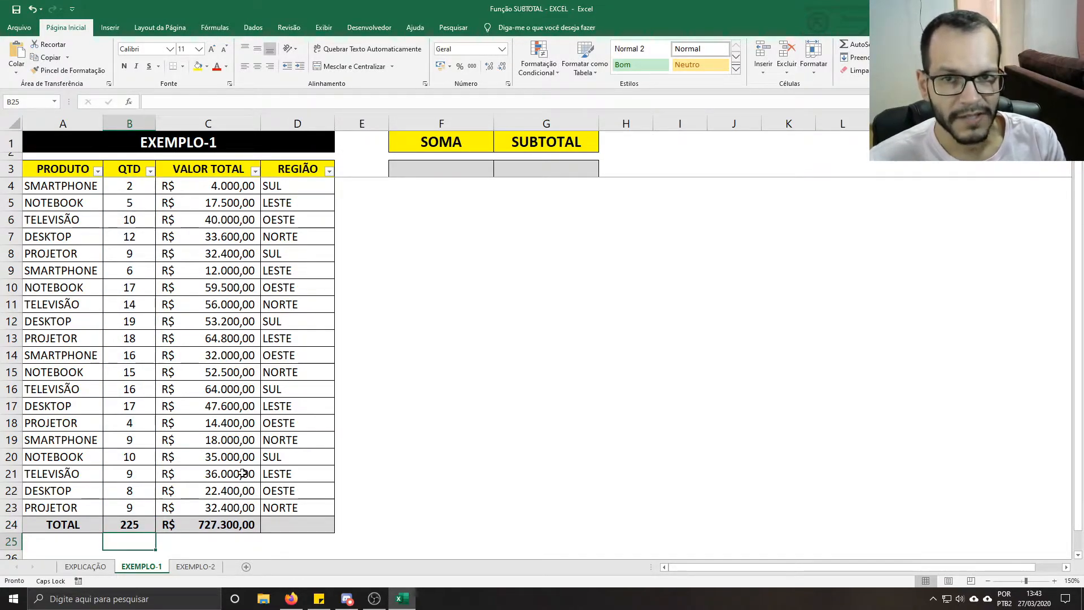
{"action": "key", "text": "Up"}
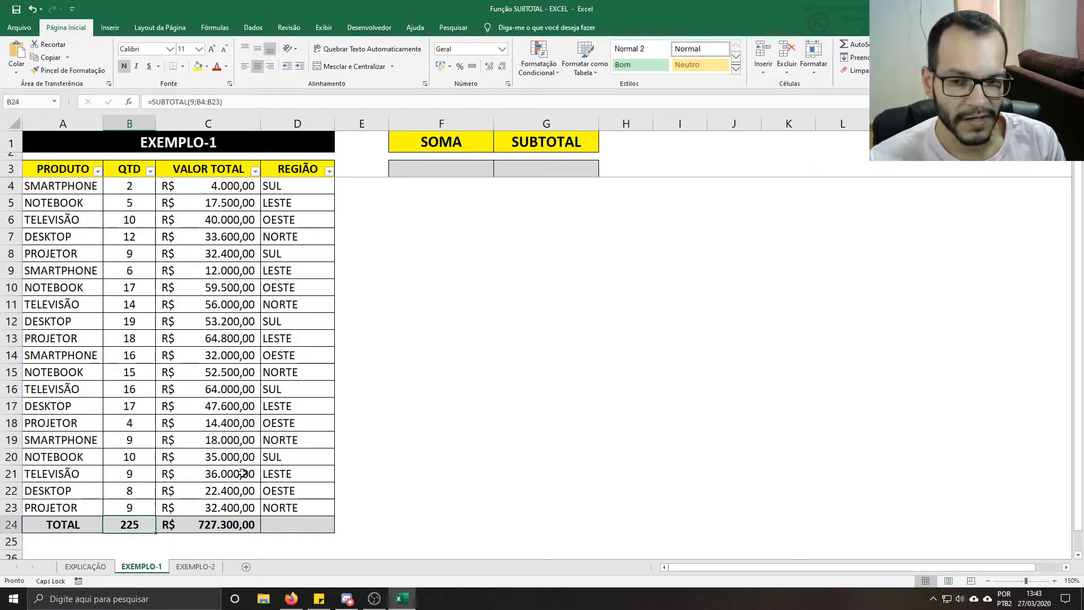
Step: Replace the SOMA total of the VALOR TOTAL column in C24 with =SUBTOTAL(9;C4:C23)
{"action": "key", "text": "Right"}
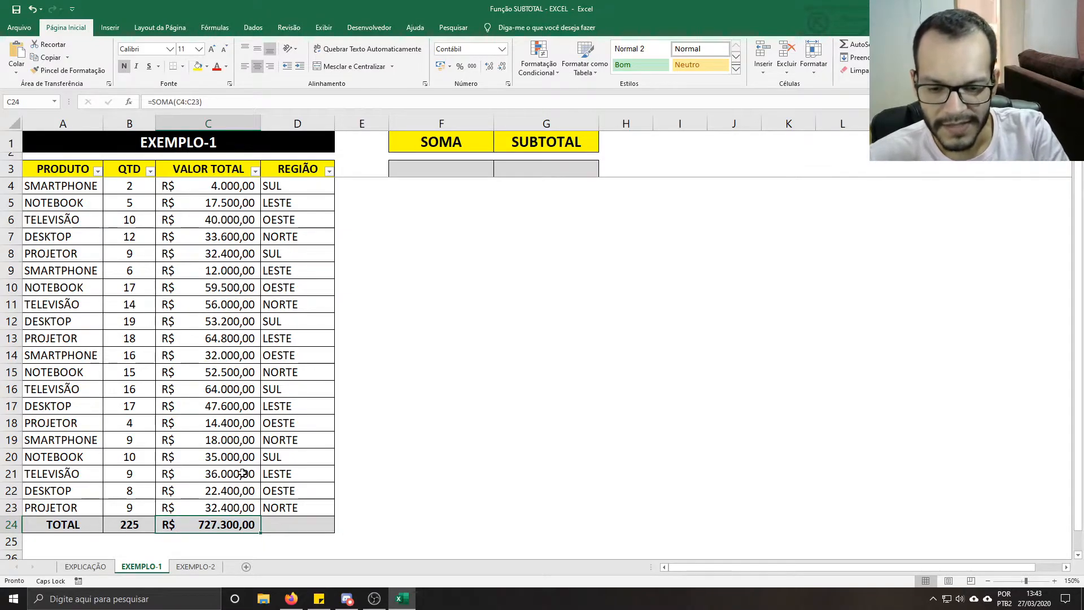
{"action": "type", "text": "=SUBT"}
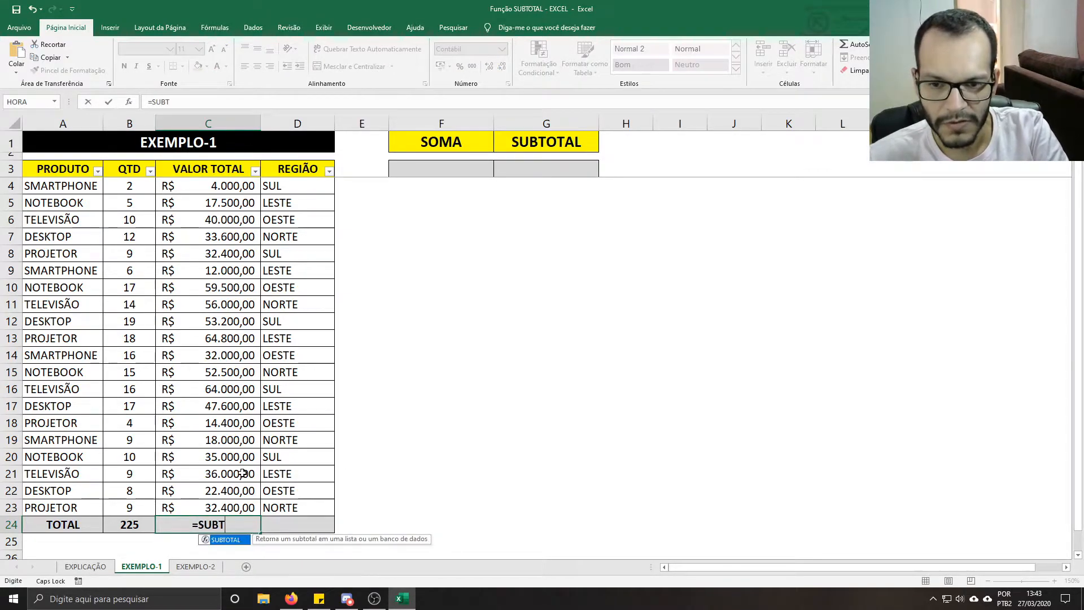
{"action": "type", "text": "OTAL*"}
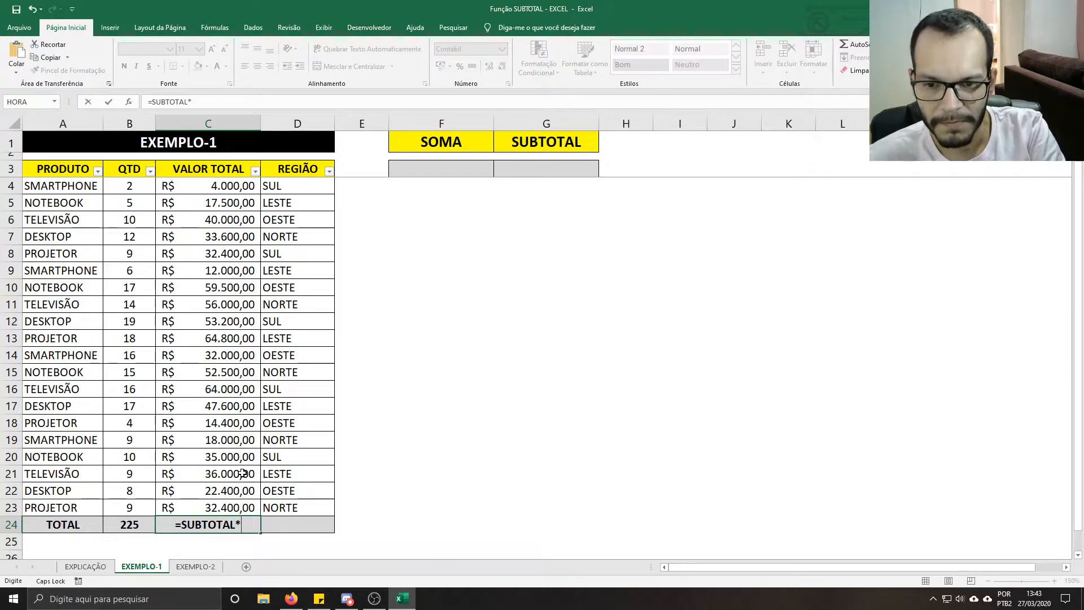
{"action": "key", "text": "BackSpace"}
{"action": "type", "text": "("}
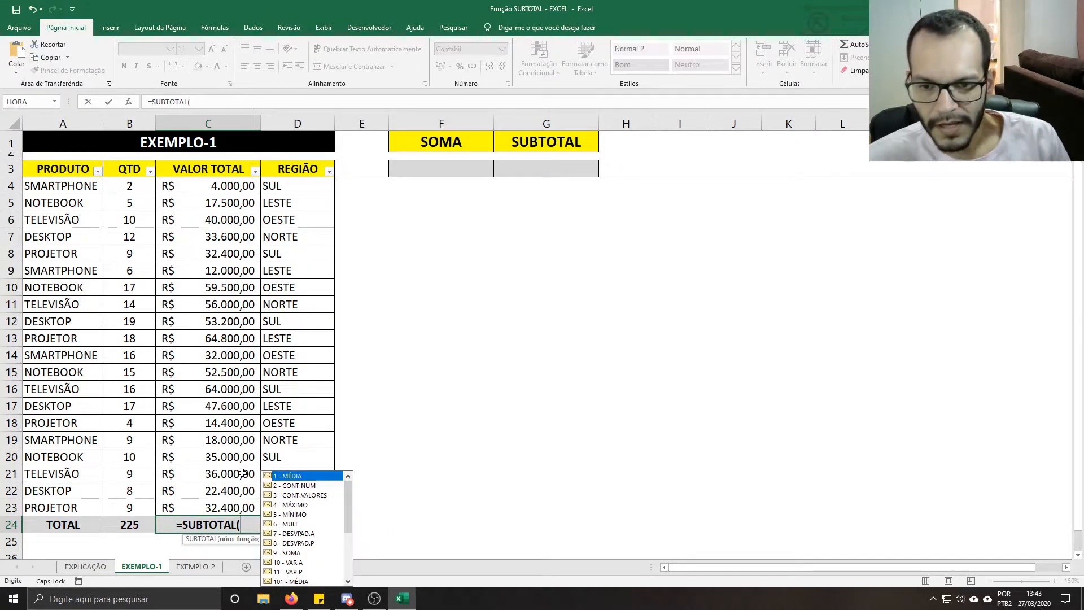
{"action": "type", "text": "9"}
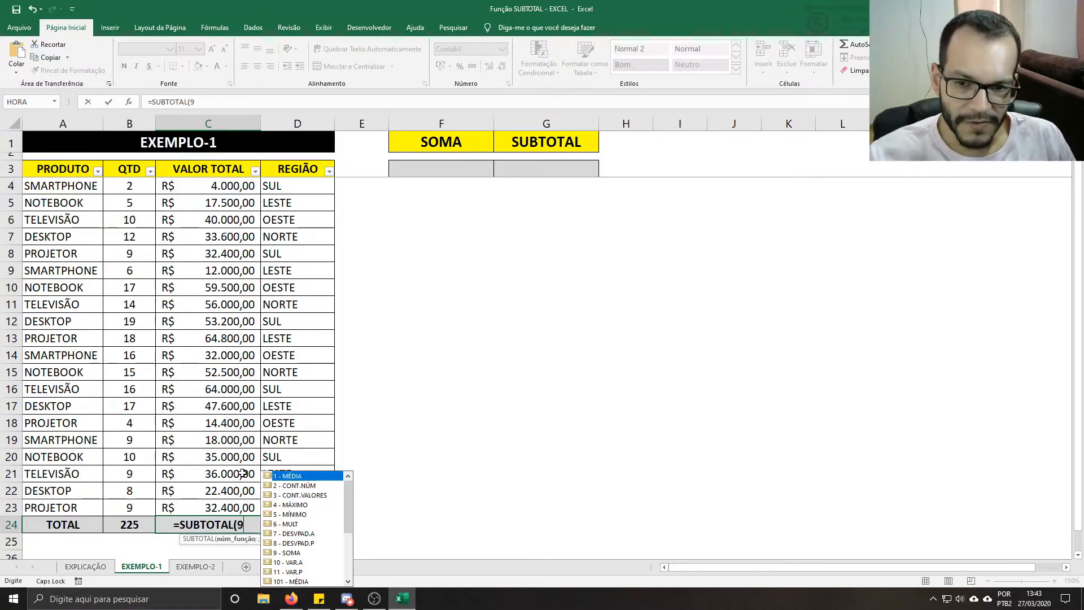
{"action": "type", "text": ";"}
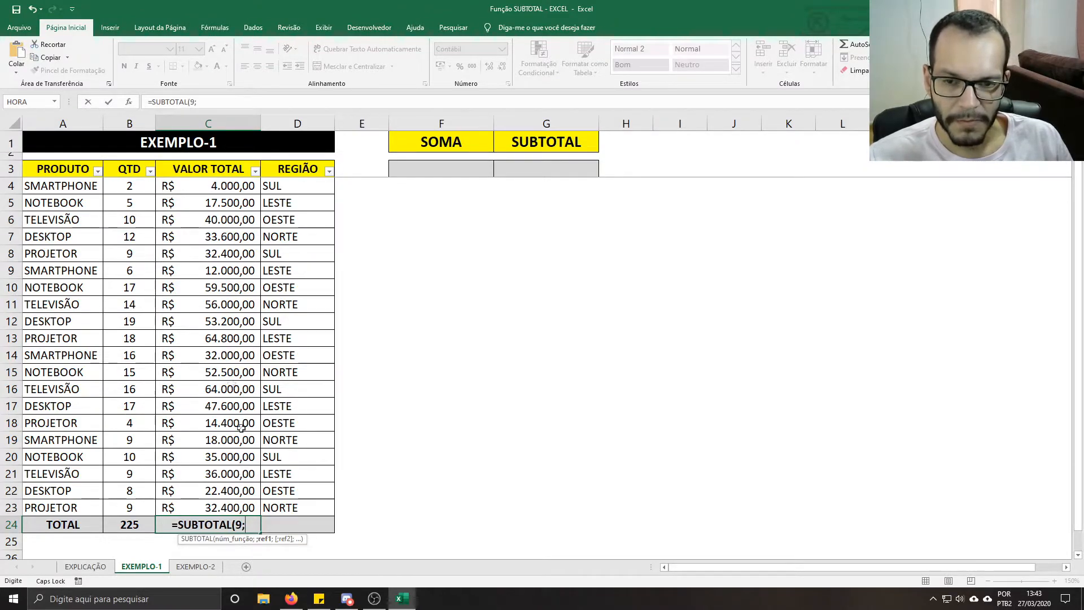
{"action": "left_click_drag", "start_coordinate": [241, 187], "coordinate": [220, 502]}
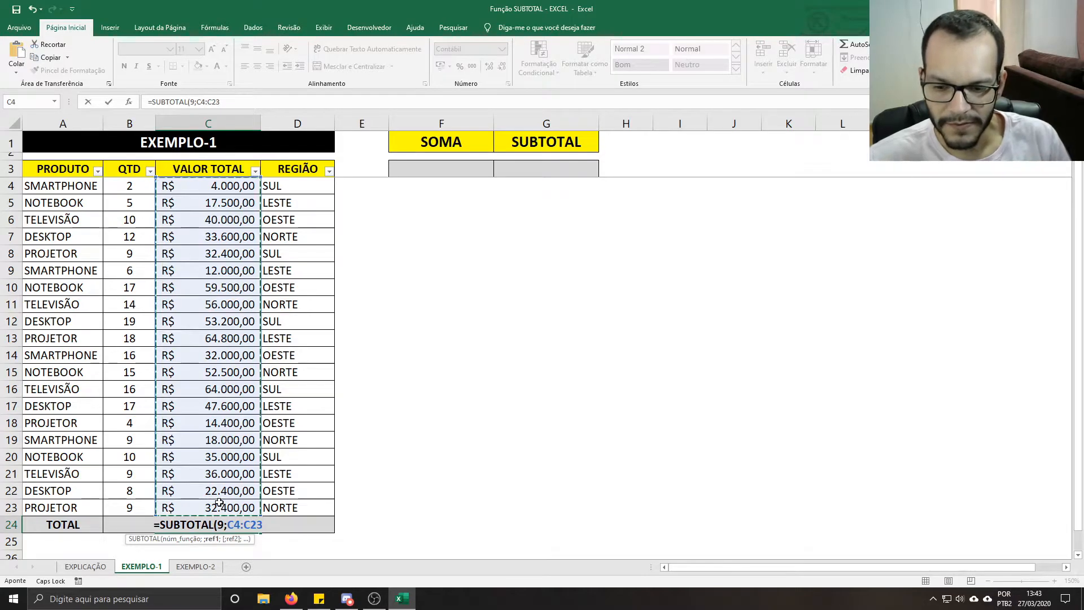
{"action": "type", "text": ")"}
{"action": "key", "text": "Return"}
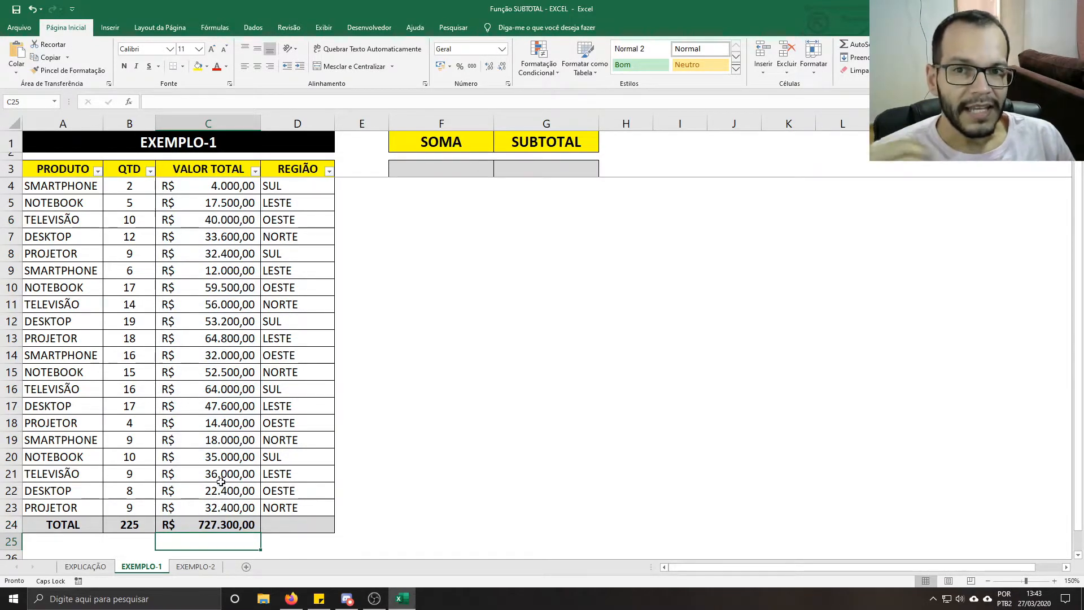
Step: Filter the REGIÃO column to show only the SUL rows
{"action": "left_click", "coordinate": [299, 186]}
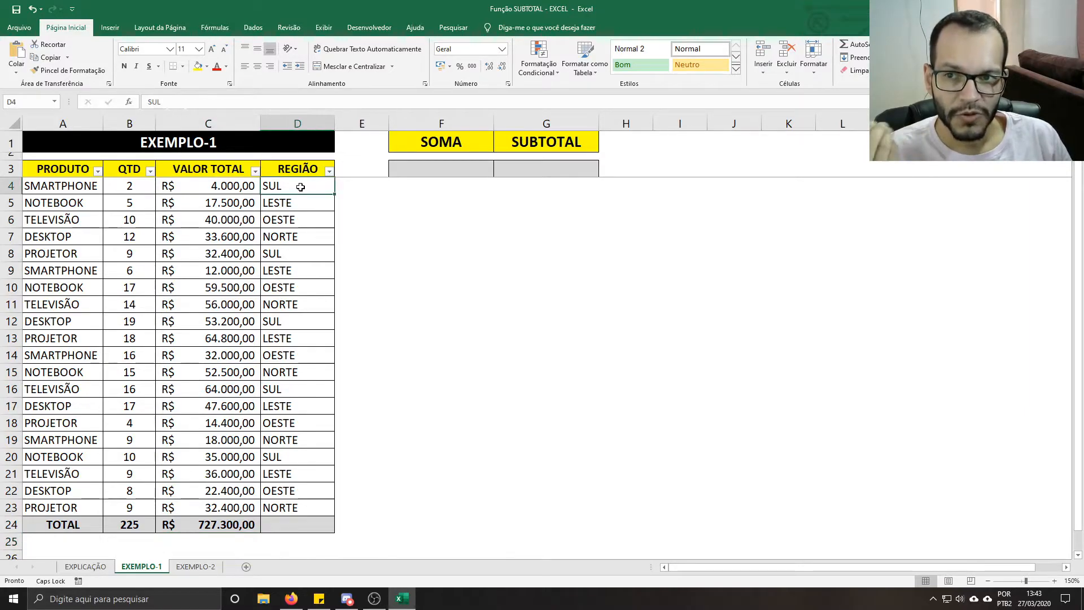
{"action": "left_click", "coordinate": [330, 172]}
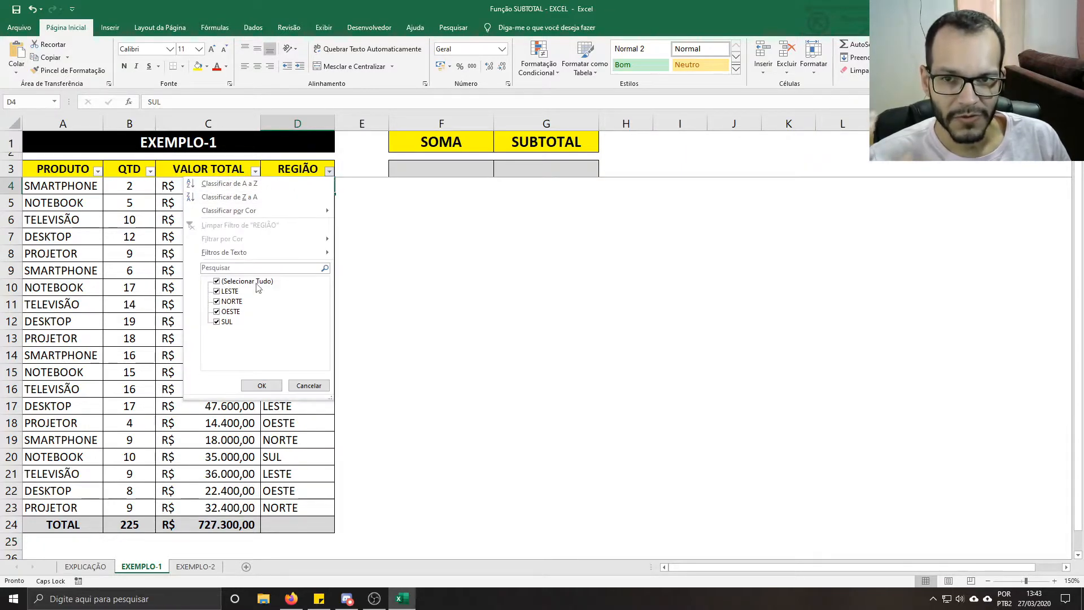
{"action": "left_click", "coordinate": [225, 281]}
{"action": "left_click", "coordinate": [221, 322]}
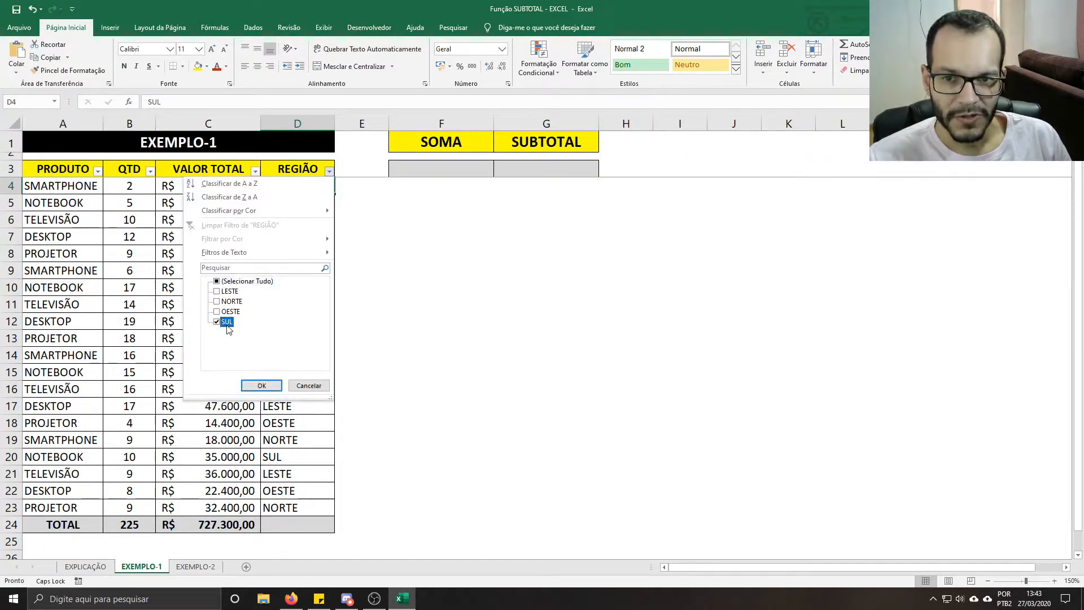
{"action": "left_click", "coordinate": [263, 387]}
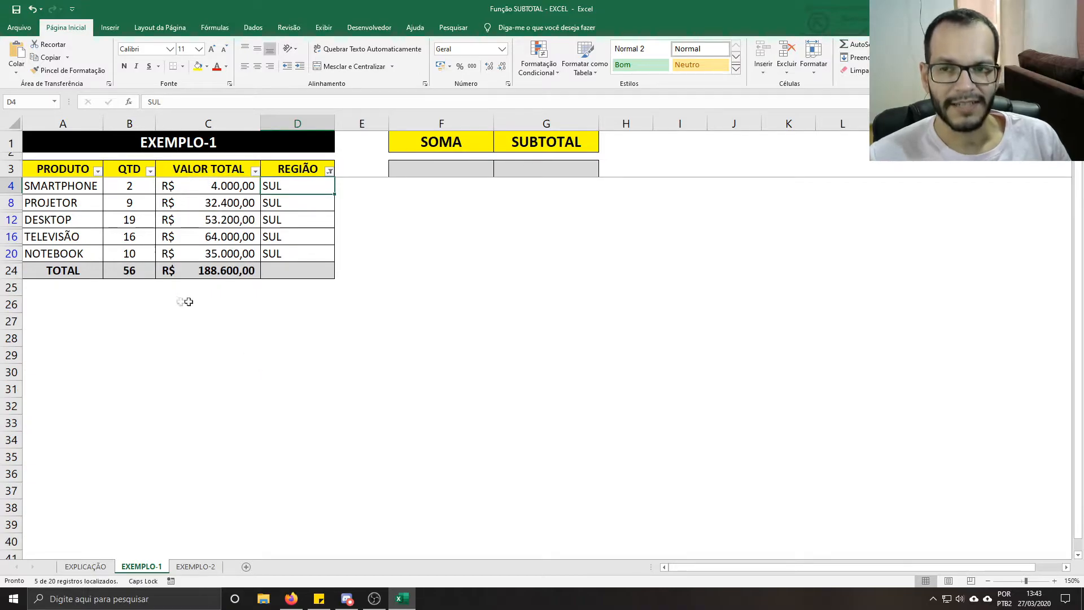
Step: Check the SUBTOTAL results in B24 and C24 against the sums of the visible QTD and VALOR TOTAL cells
{"action": "left_click", "coordinate": [144, 272]}
{"action": "left_click_drag", "start_coordinate": [142, 188], "coordinate": [137, 251]}
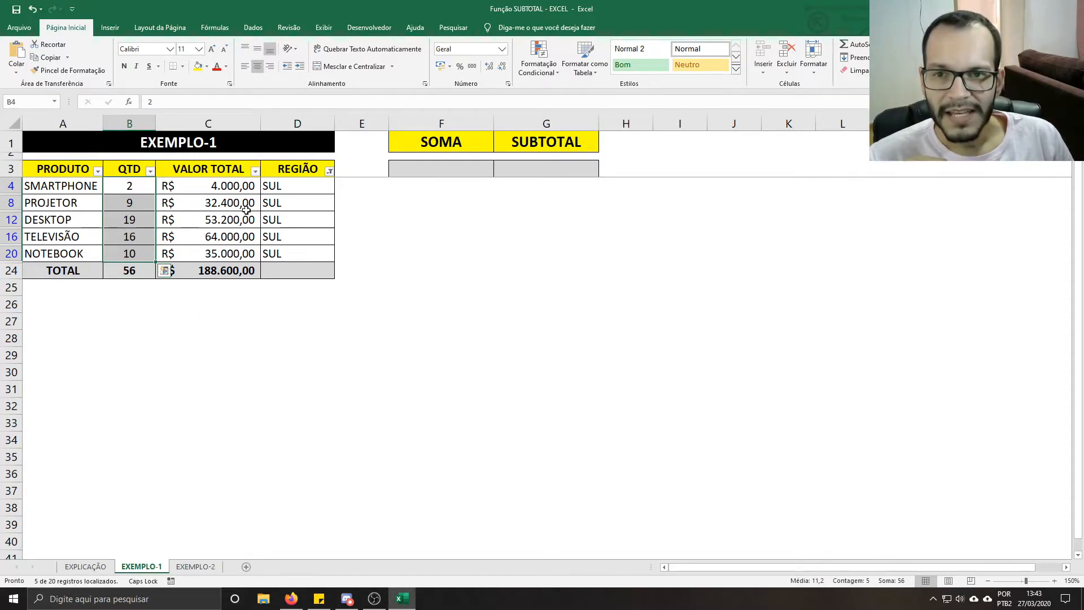
{"action": "left_click", "coordinate": [232, 187]}
{"action": "left_click_drag", "start_coordinate": [232, 190], "coordinate": [232, 256]}
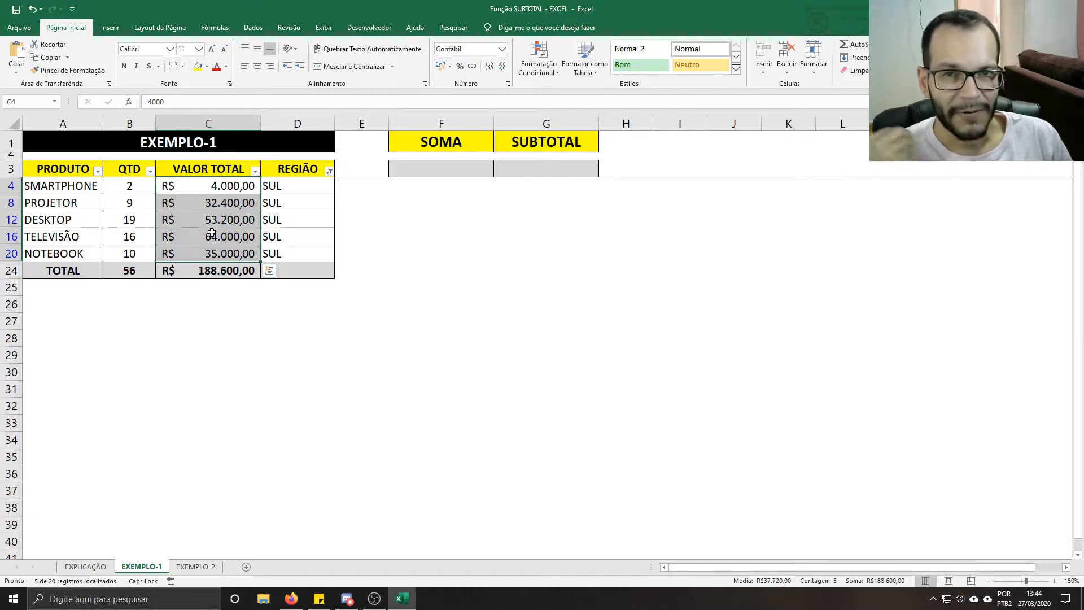
{"action": "left_click", "coordinate": [212, 270]}
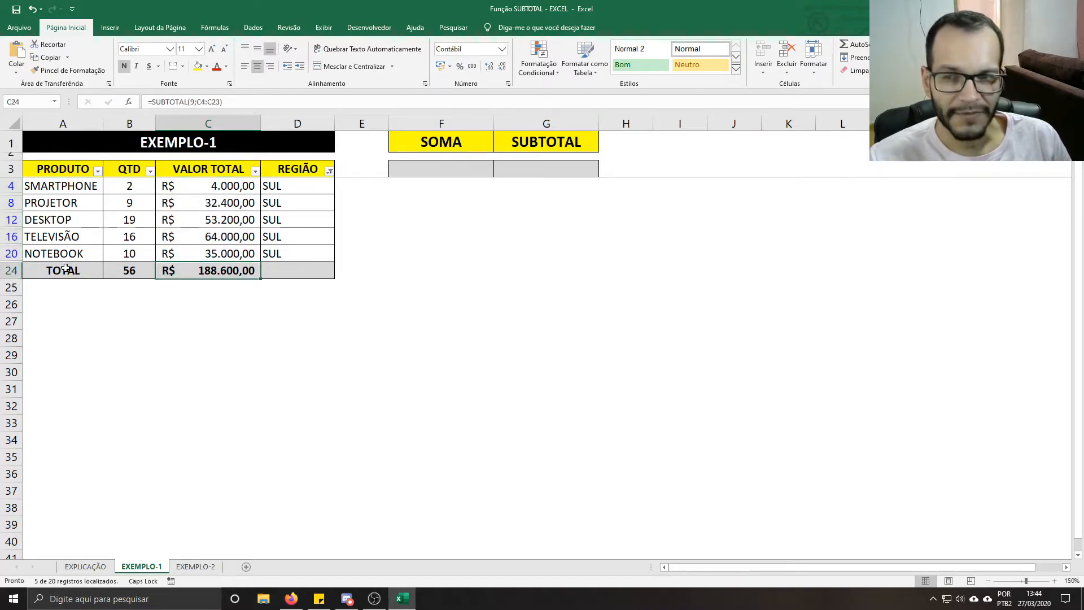
{"action": "left_click", "coordinate": [144, 268]}
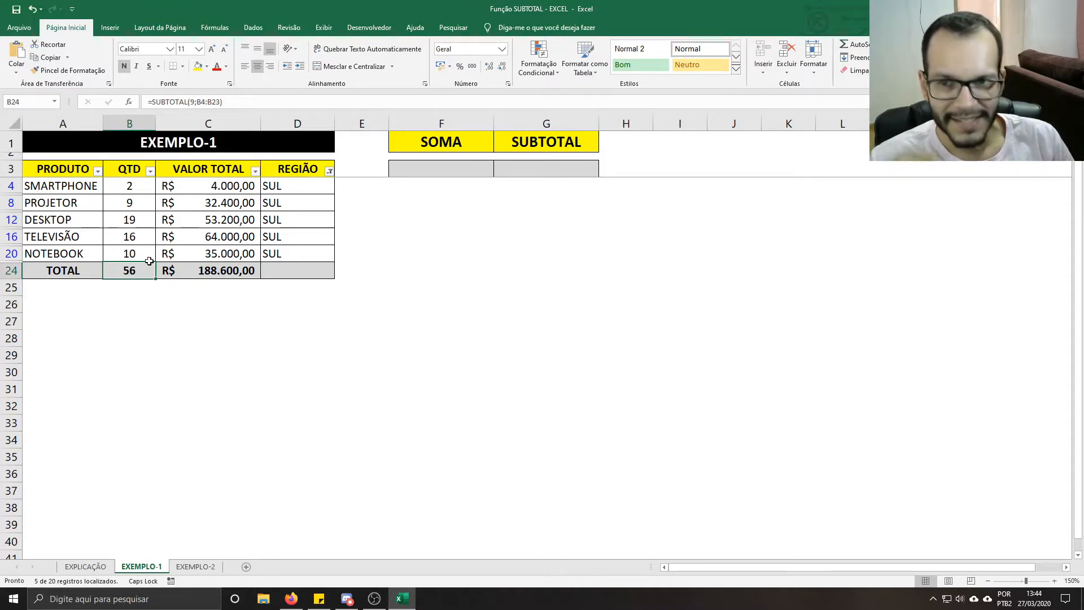
Step: Show every row of the table again by selecting all values in the REGIÃO filter
{"action": "left_click", "coordinate": [330, 171]}
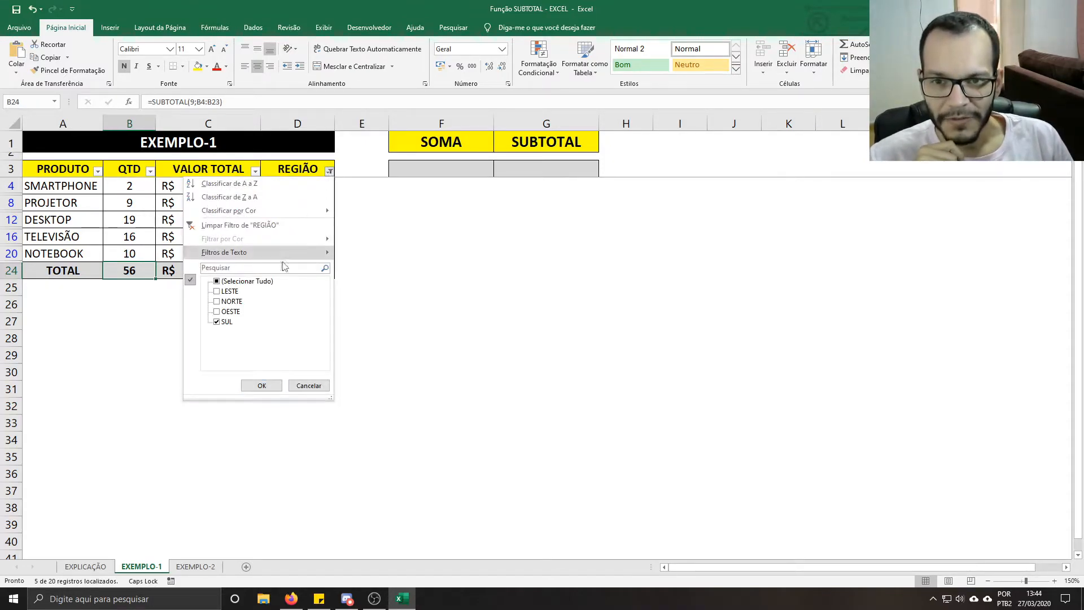
{"action": "left_click", "coordinate": [269, 283]}
{"action": "left_click", "coordinate": [261, 385]}
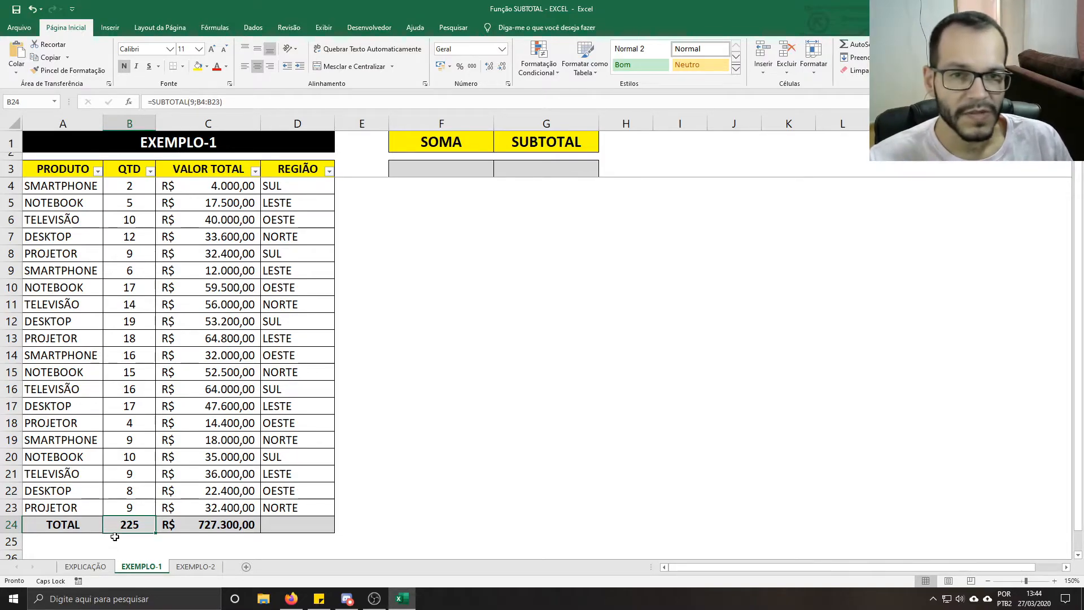
Step: Delete the TOTAL label and both SUBTOTAL formulas from row 24 of the table
{"action": "key", "text": "Delete"}
{"action": "left_click_drag", "start_coordinate": [145, 527], "coordinate": [209, 525]}
{"action": "key", "text": "Delete"}
{"action": "left_click", "coordinate": [78, 522]}
{"action": "key", "text": "Delete"}
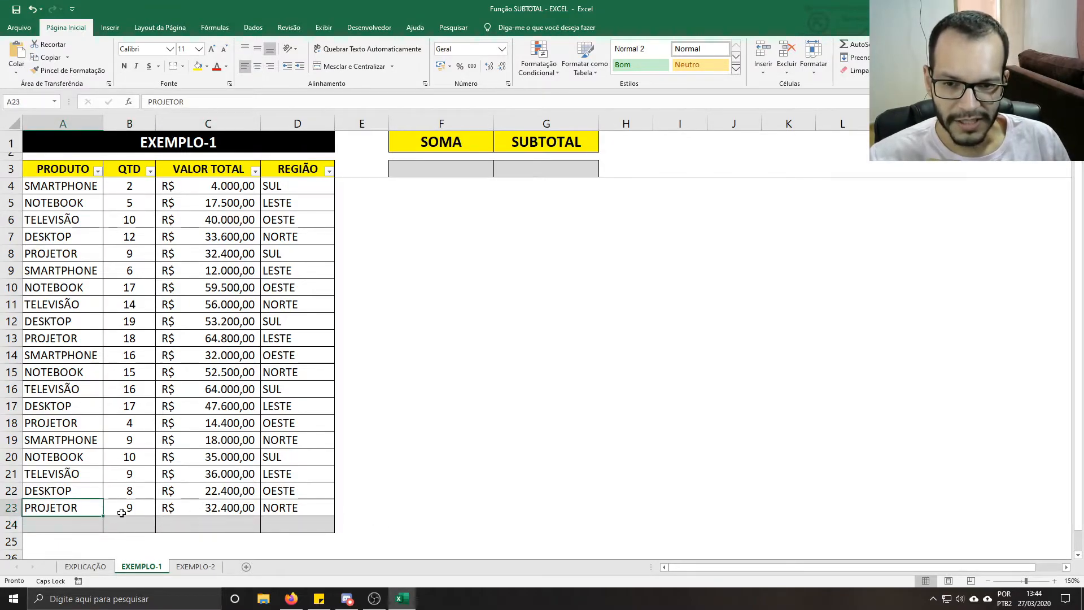
Step: Remove the grey fill from cells A24:D24
{"action": "left_click", "coordinate": [282, 525], "text": "shift"}
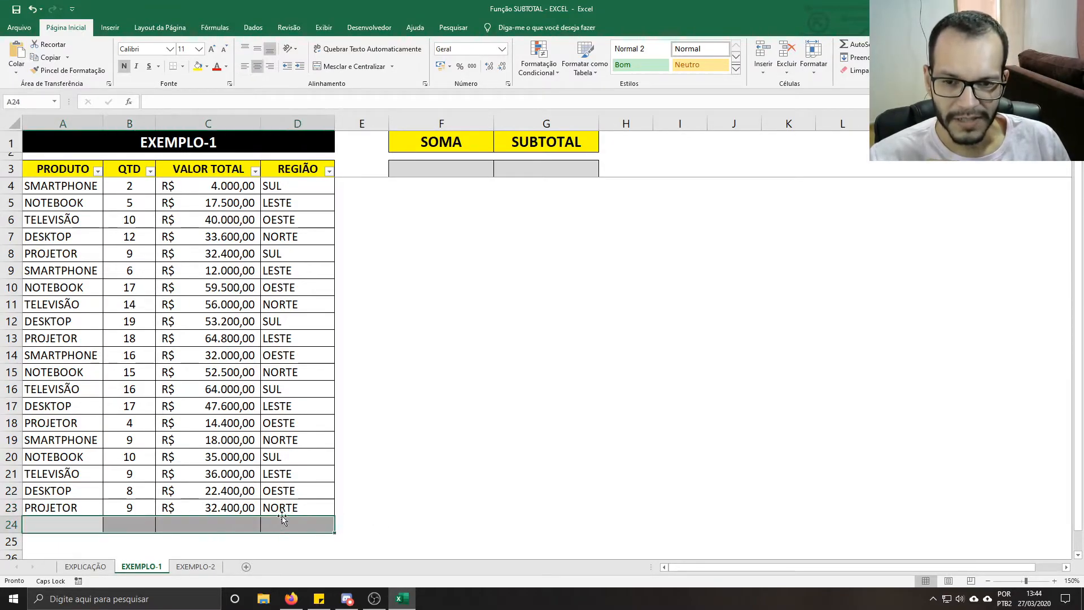
{"action": "left_click", "coordinate": [207, 66]}
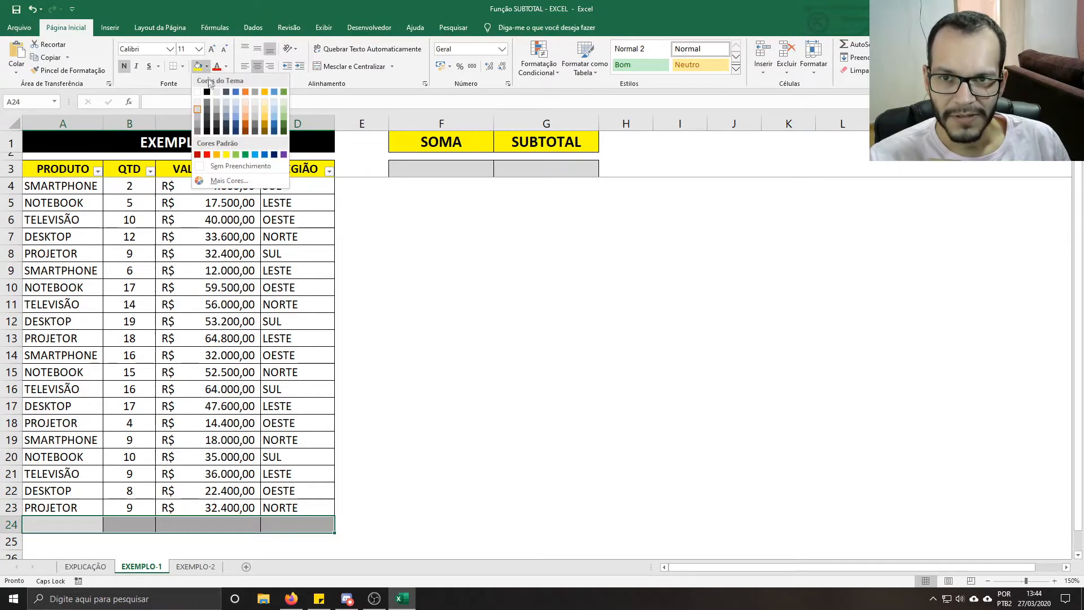
{"action": "left_click", "coordinate": [235, 167]}
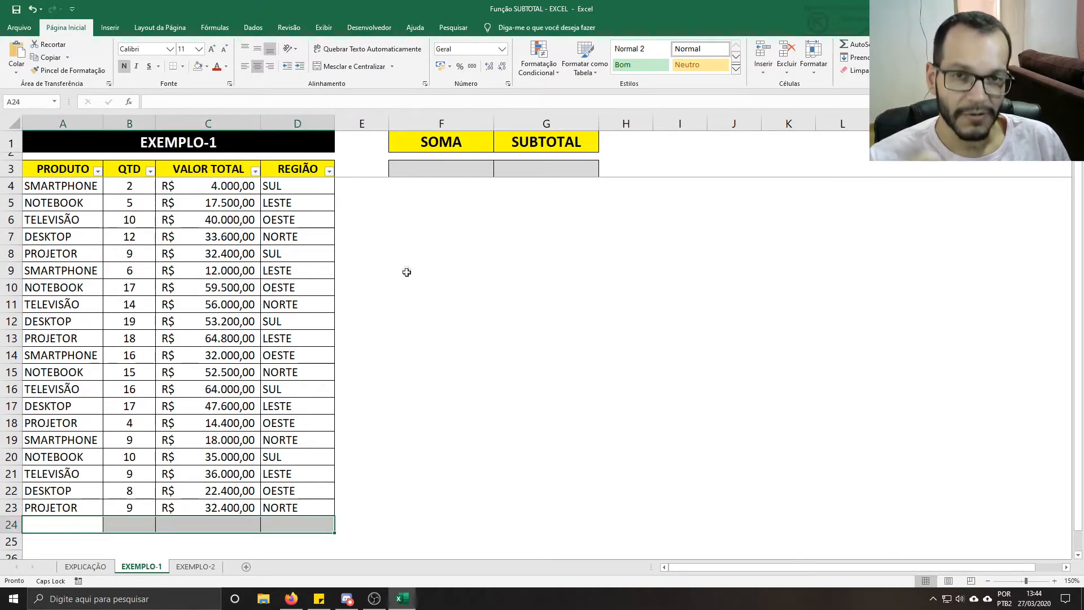
Step: Sum the QTD column under the SOMA heading in F3 with =SOMA(B4:B24) and center the result
{"action": "left_click", "coordinate": [457, 170]}
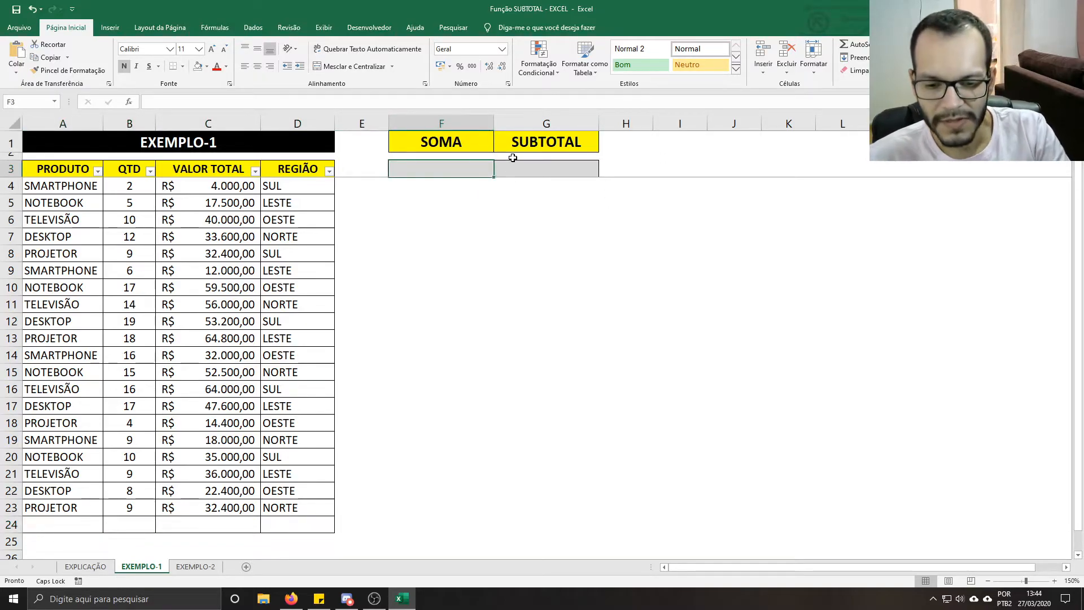
{"action": "type", "text": "=SOMA("}
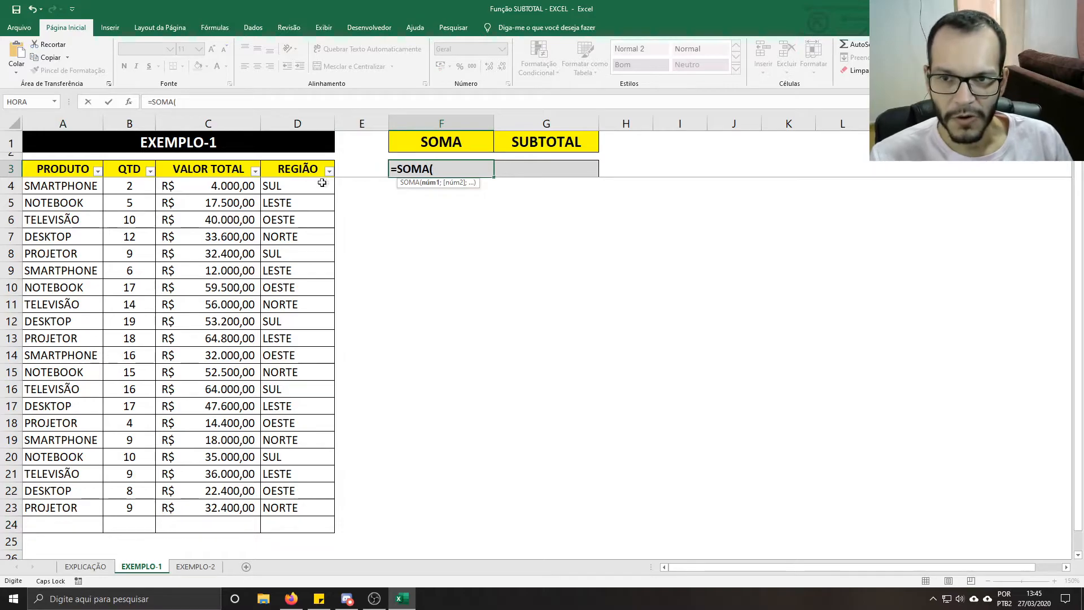
{"action": "left_click_drag", "start_coordinate": [145, 186], "coordinate": [144, 514]}
{"action": "key", "text": "Return"}
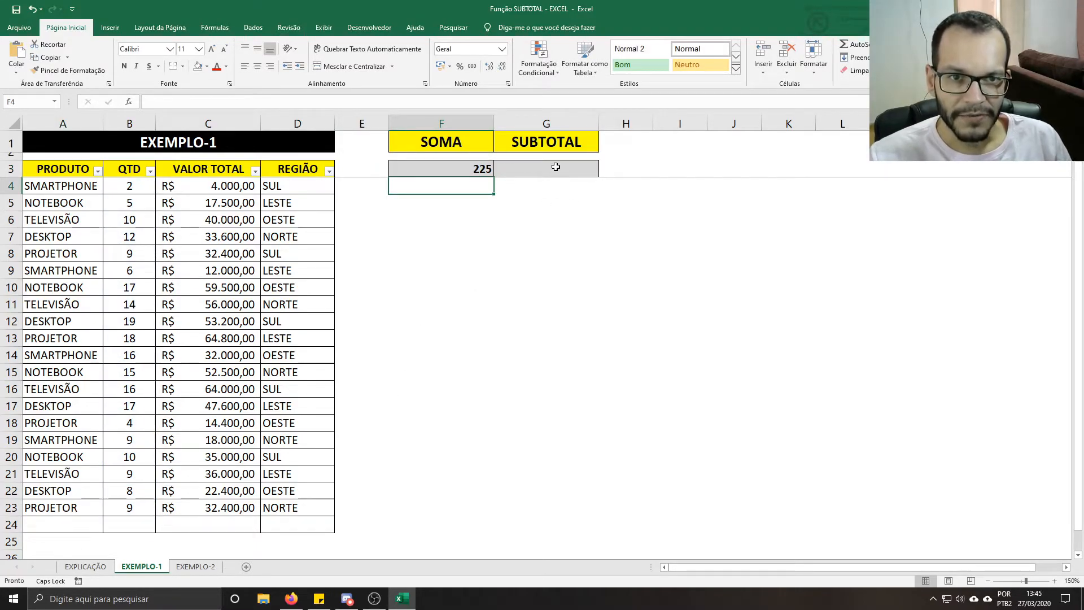
{"action": "left_click", "coordinate": [556, 167]}
{"action": "left_click", "coordinate": [474, 170]}
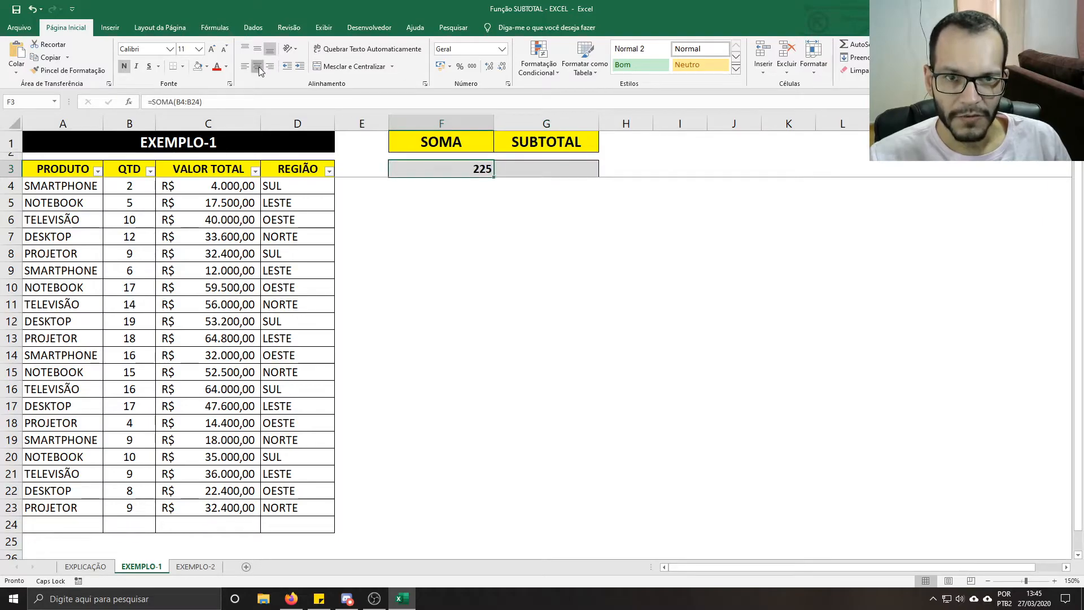
{"action": "left_click", "coordinate": [258, 68]}
Step: Total the QTD column under the SUBTOTAL heading in G3 with =SUBTOTAL(9;B4:B24) and center the result
{"action": "left_click", "coordinate": [540, 170]}
{"action": "type", "text": "="}
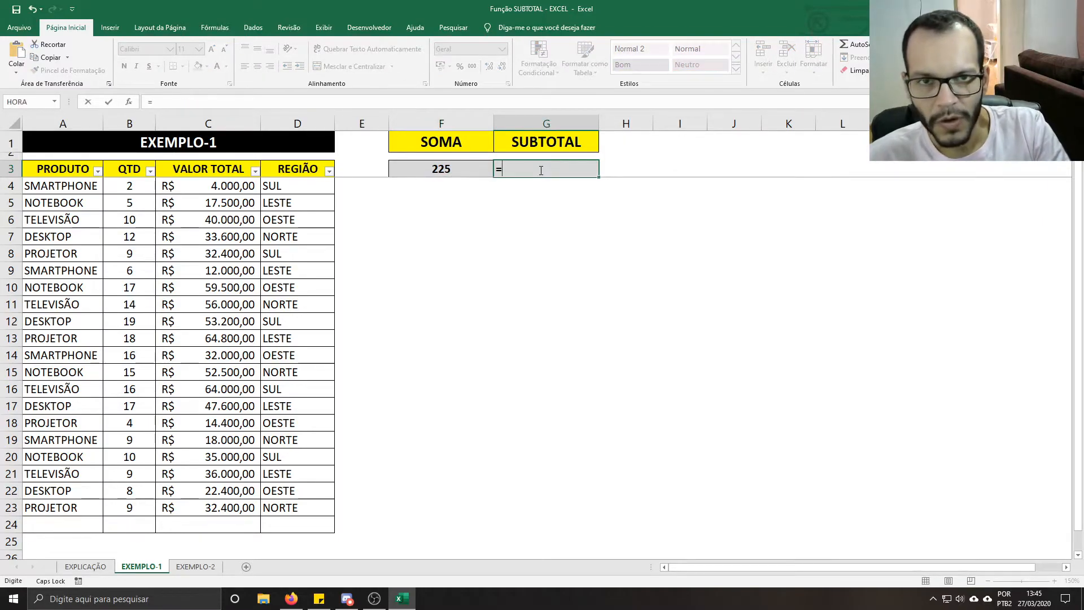
{"action": "type", "text": "SUBTOTAL"}
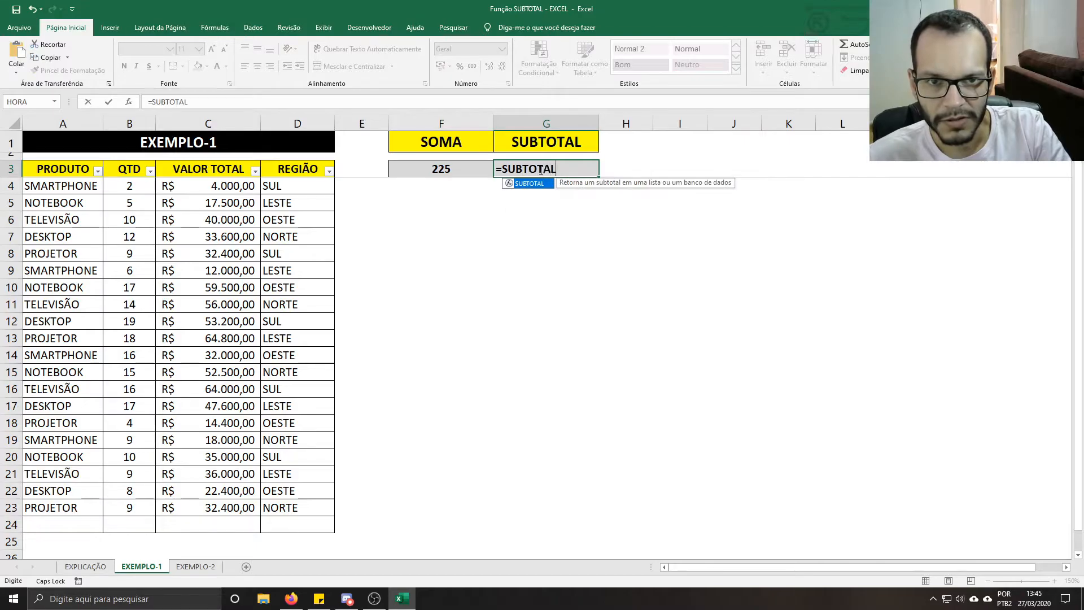
{"action": "type", "text": "("}
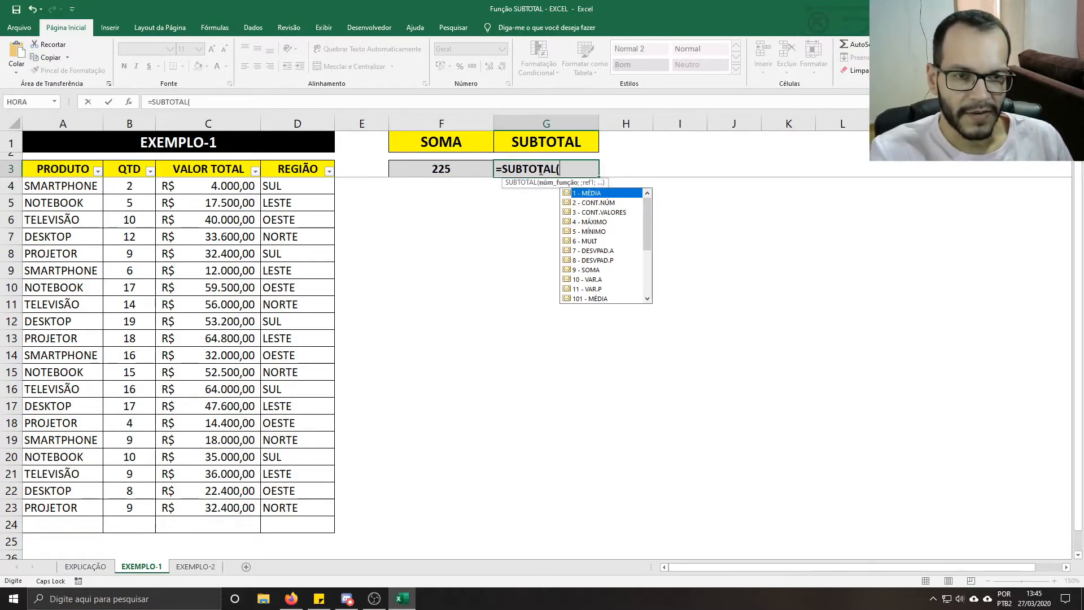
{"action": "type", "text": "9;"}
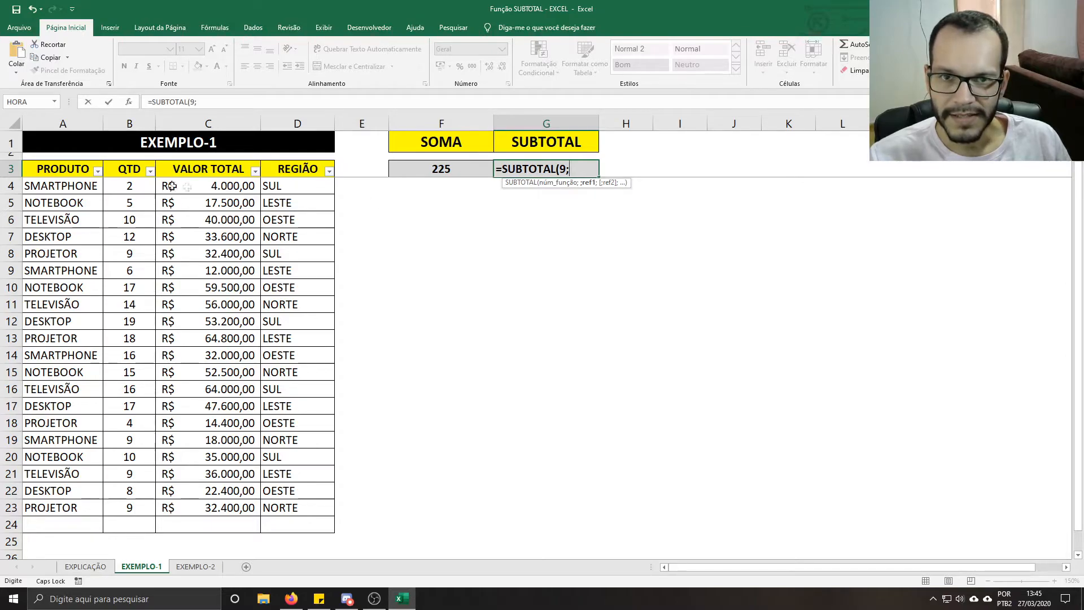
{"action": "left_click_drag", "start_coordinate": [141, 184], "coordinate": [135, 519]}
{"action": "type", "text": ")"}
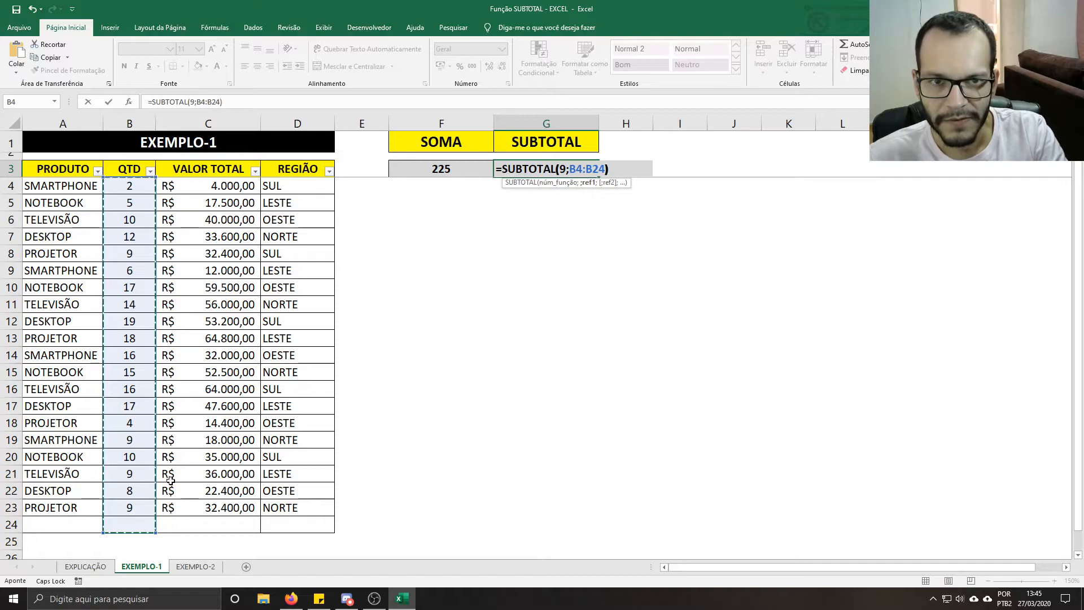
{"action": "key", "text": "Return"}
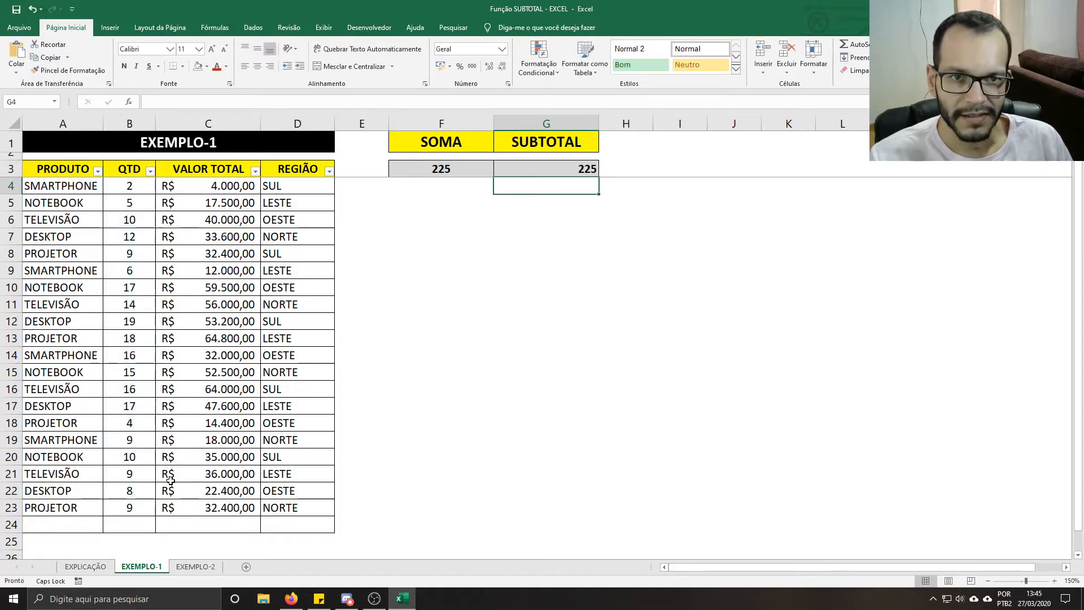
{"action": "left_click", "coordinate": [541, 170]}
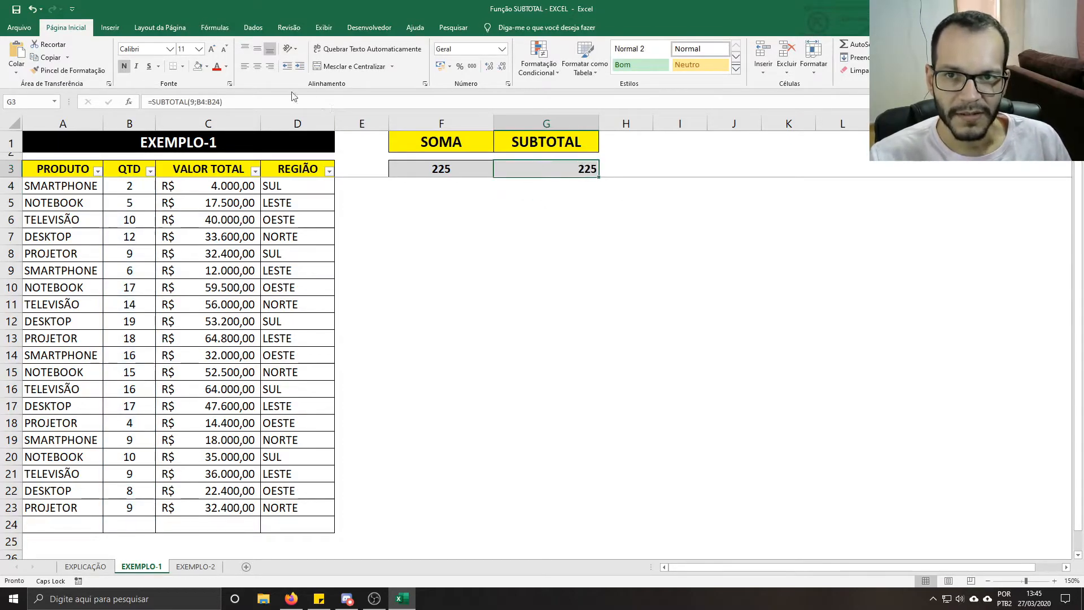
{"action": "left_click", "coordinate": [257, 66]}
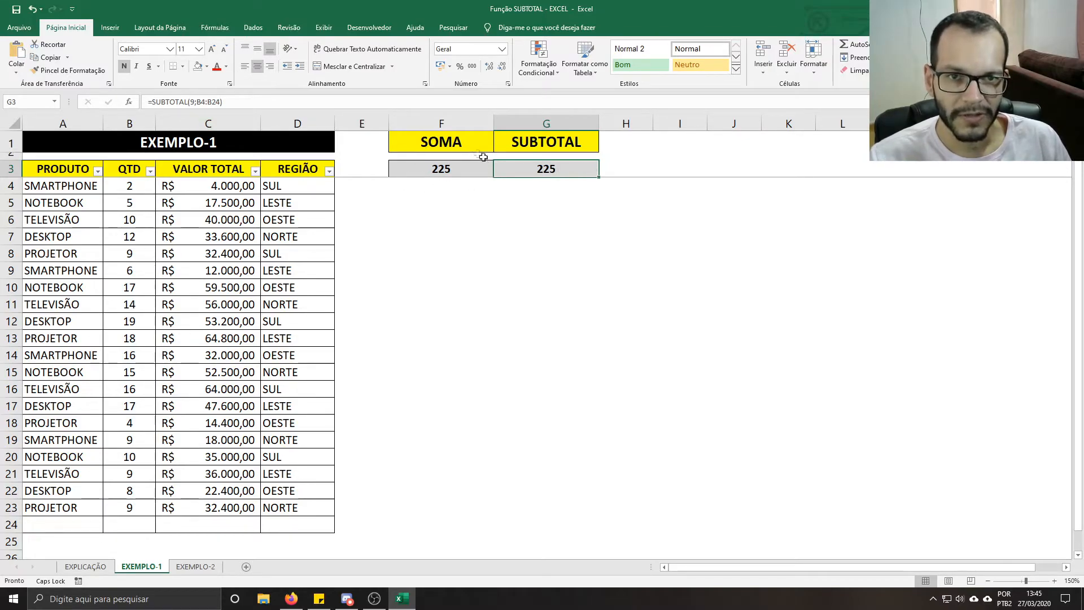
Step: Filter REGIÃO to SUL only to compare the SOMA result in F3 with the SUBTOTAL result in G3
{"action": "left_click", "coordinate": [329, 171]}
{"action": "left_click", "coordinate": [234, 283]}
{"action": "left_click", "coordinate": [226, 322]}
{"action": "left_click", "coordinate": [262, 386]}
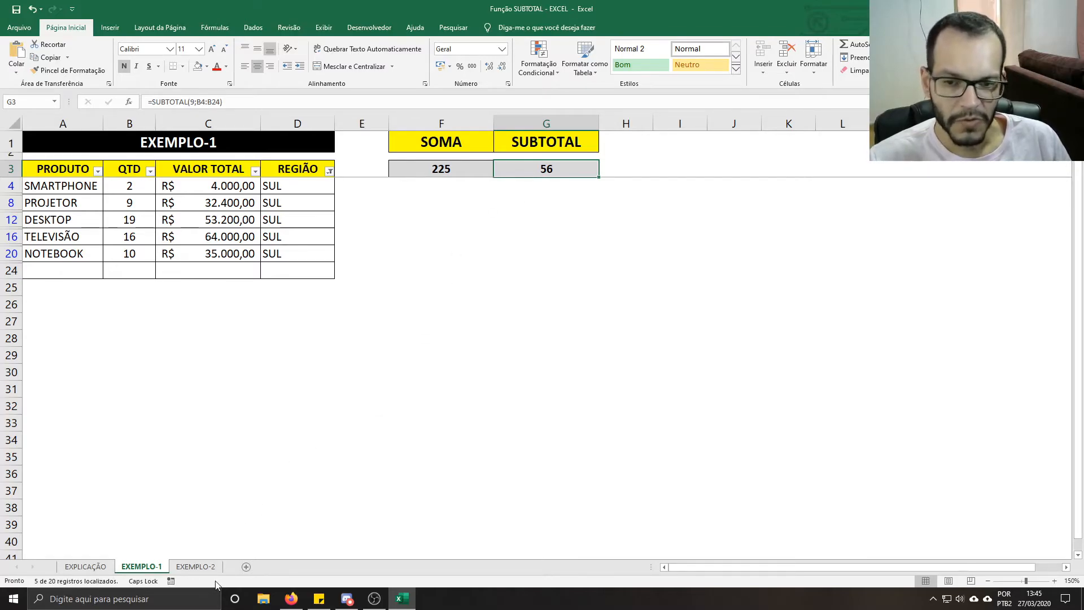
Step: Show all regions again in the EXEMPLO-1 table by reselecting every REGIÃO value in its filter
{"action": "left_click", "coordinate": [329, 171]}
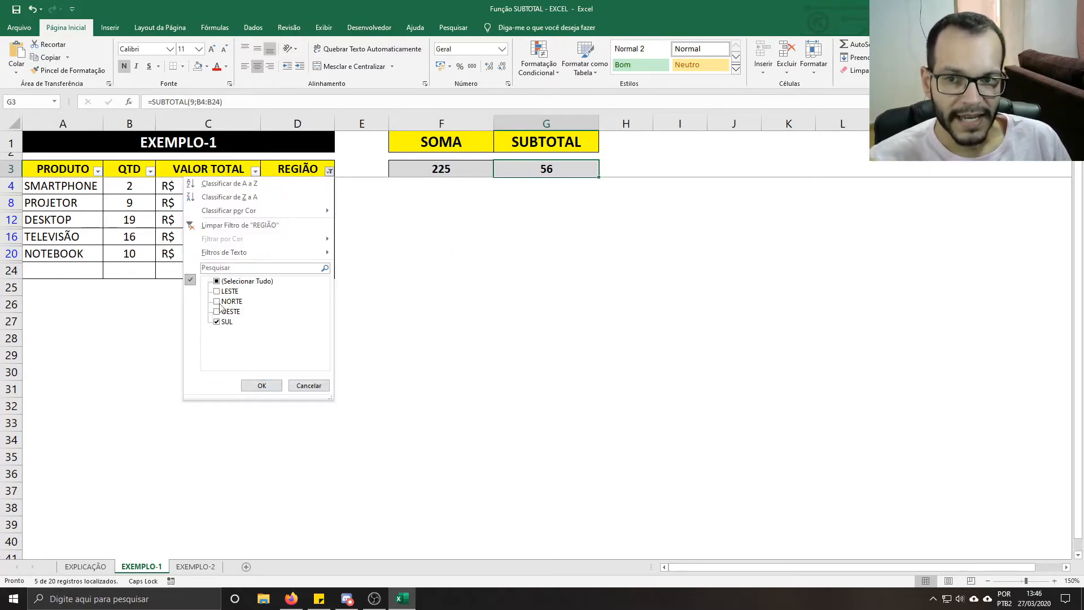
{"action": "left_click", "coordinate": [228, 283]}
{"action": "left_click", "coordinate": [261, 386]}
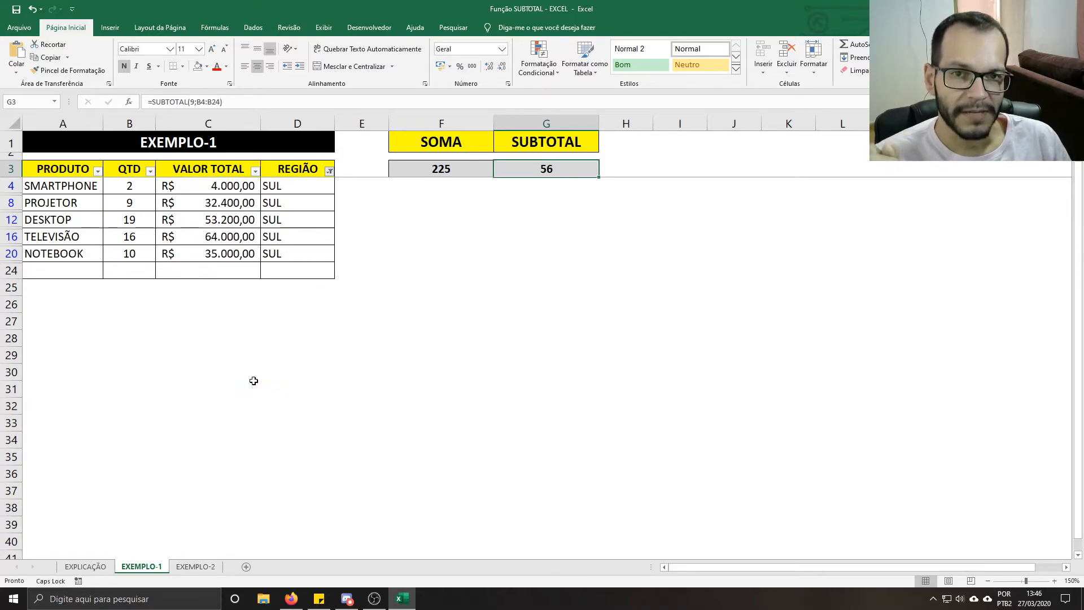
{"action": "left_click", "coordinate": [81, 184]}
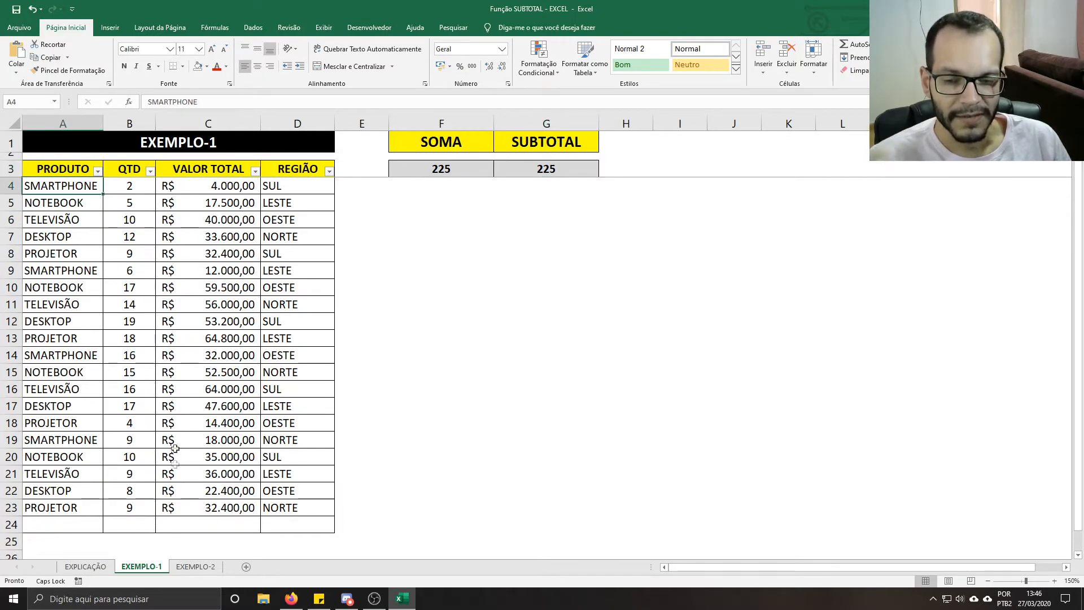
Step: On the EXEMPLO-2 sheet, inspect the SOMA formula in E3 and the SUBTOTAL formula in F3 without changing them
{"action": "left_click", "coordinate": [195, 566]}
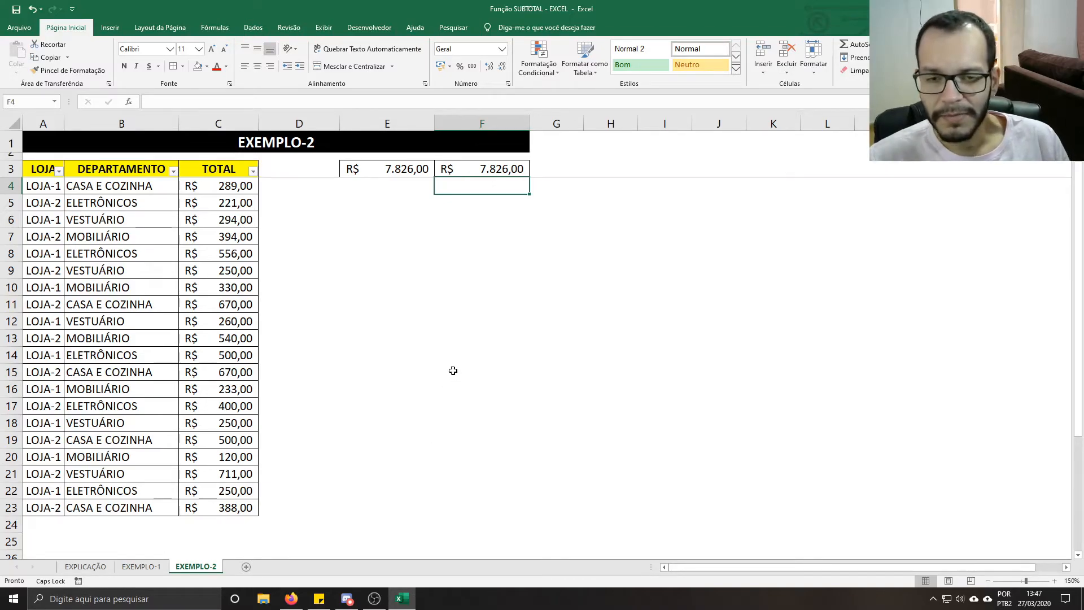
{"action": "left_click", "coordinate": [392, 168]}
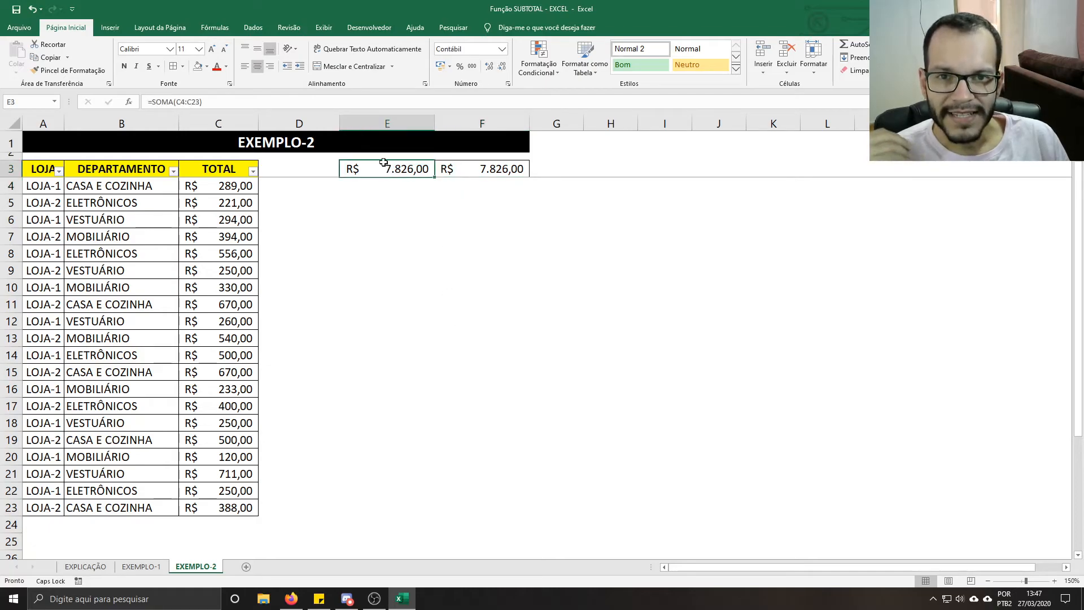
{"action": "double_click", "coordinate": [385, 169]}
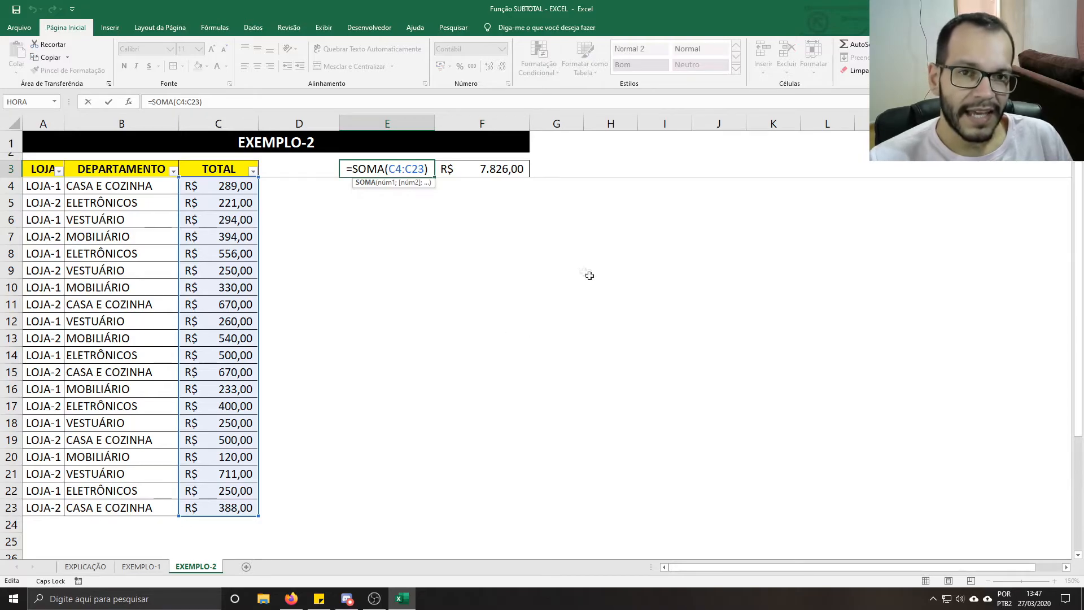
{"action": "key", "text": "Return"}
{"action": "double_click", "coordinate": [492, 169]}
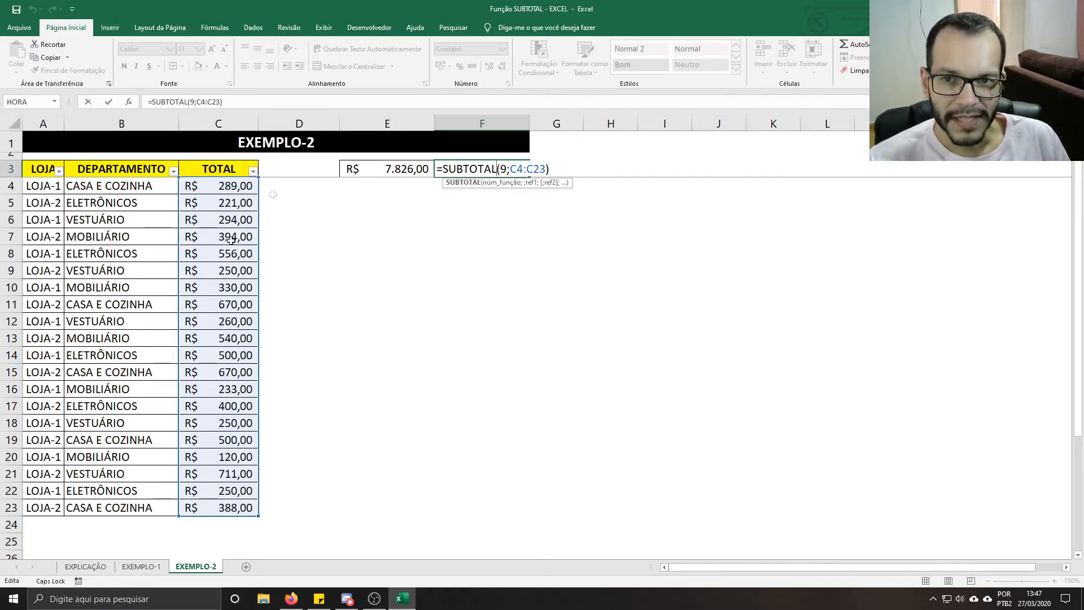
{"action": "key", "text": "Return"}
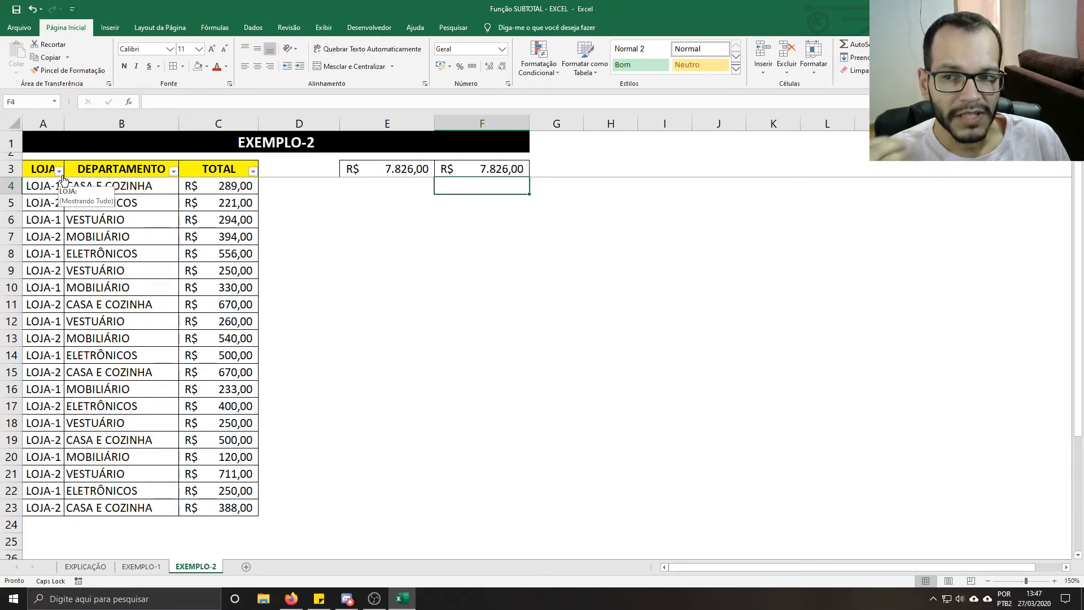
{"action": "left_click", "coordinate": [385, 168]}
{"action": "left_click", "coordinate": [485, 168]}
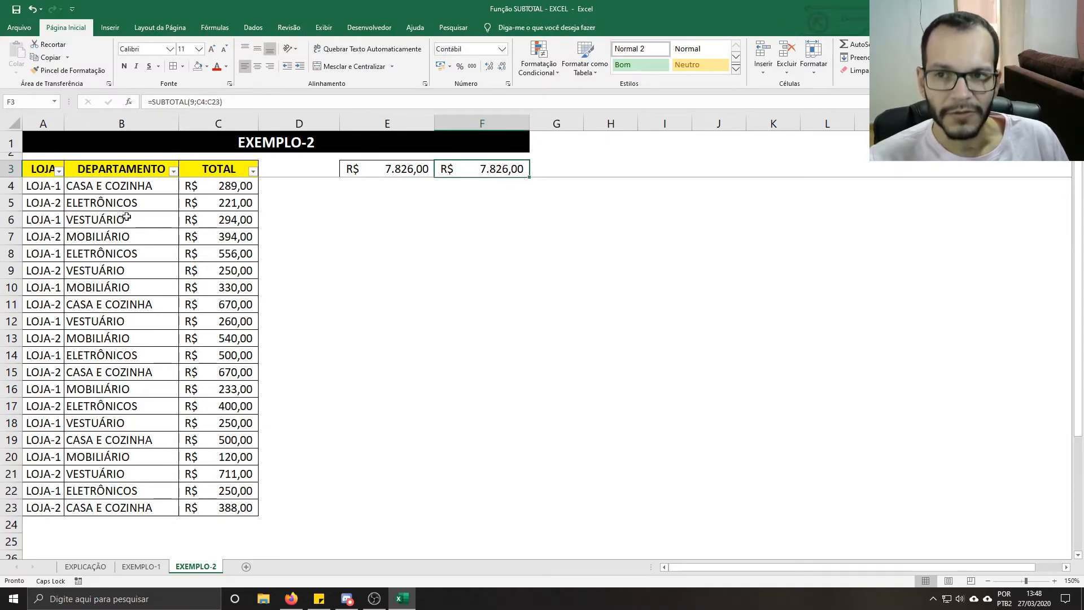
Step: Filter the EXEMPLO-2 table to show only LOJA-1 in LOJA and only MOBILIÁRIO in DEPARTAMENTO
{"action": "left_click", "coordinate": [58, 171]}
{"action": "left_click", "coordinate": [50, 282]}
{"action": "left_click", "coordinate": [48, 291]}
{"action": "left_click", "coordinate": [69, 384]}
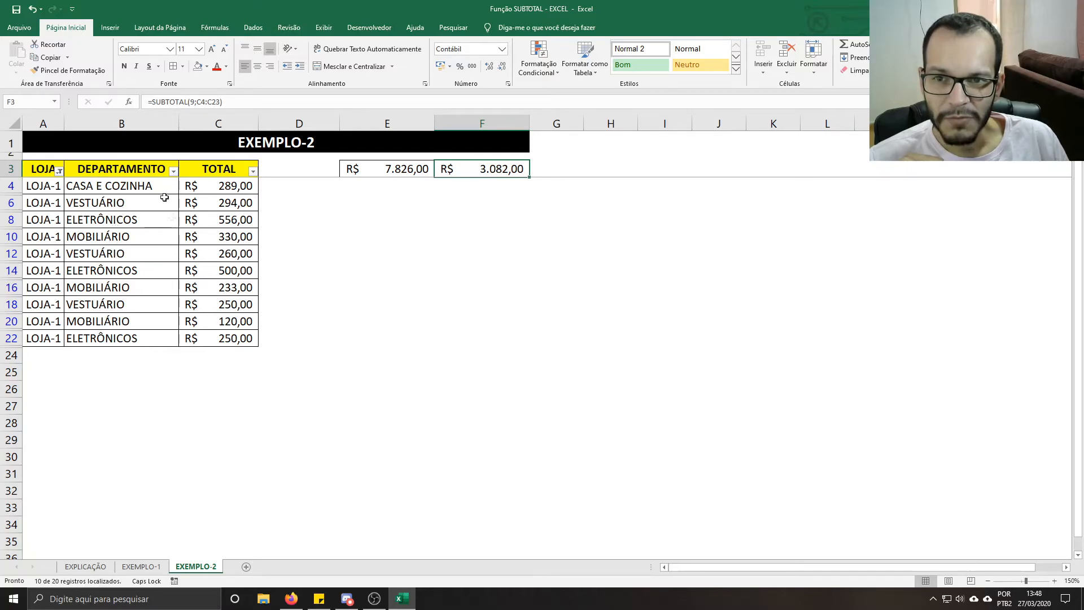
{"action": "left_click", "coordinate": [173, 171]}
{"action": "left_click", "coordinate": [84, 281]}
{"action": "left_click", "coordinate": [85, 311]}
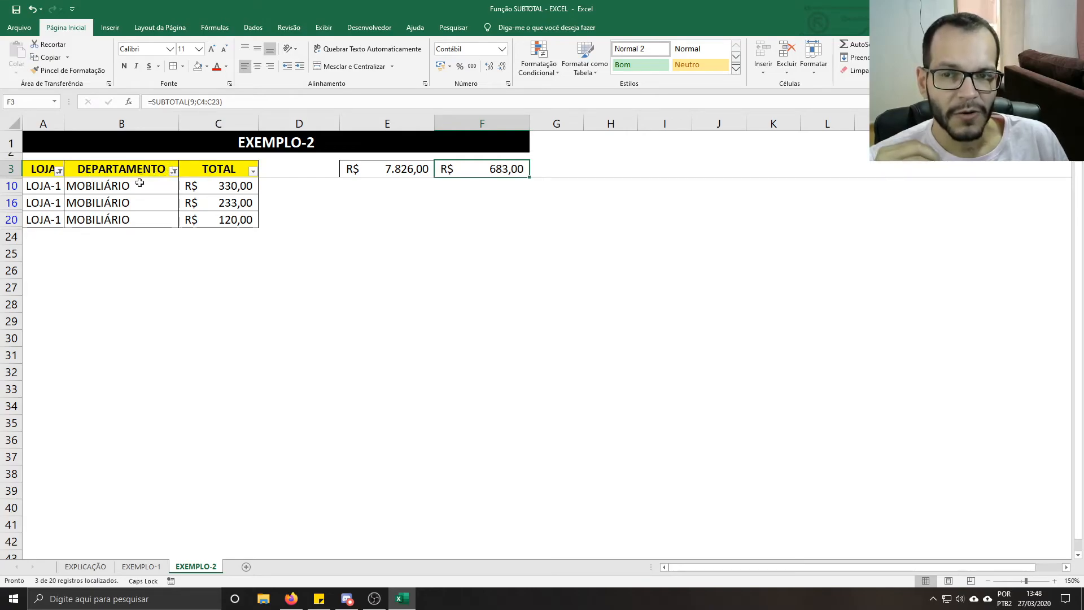
Step: Compare the SOMA formula and result in E3 with the SUBTOTAL in F3 while the table is filtered
{"action": "double_click", "coordinate": [407, 169]}
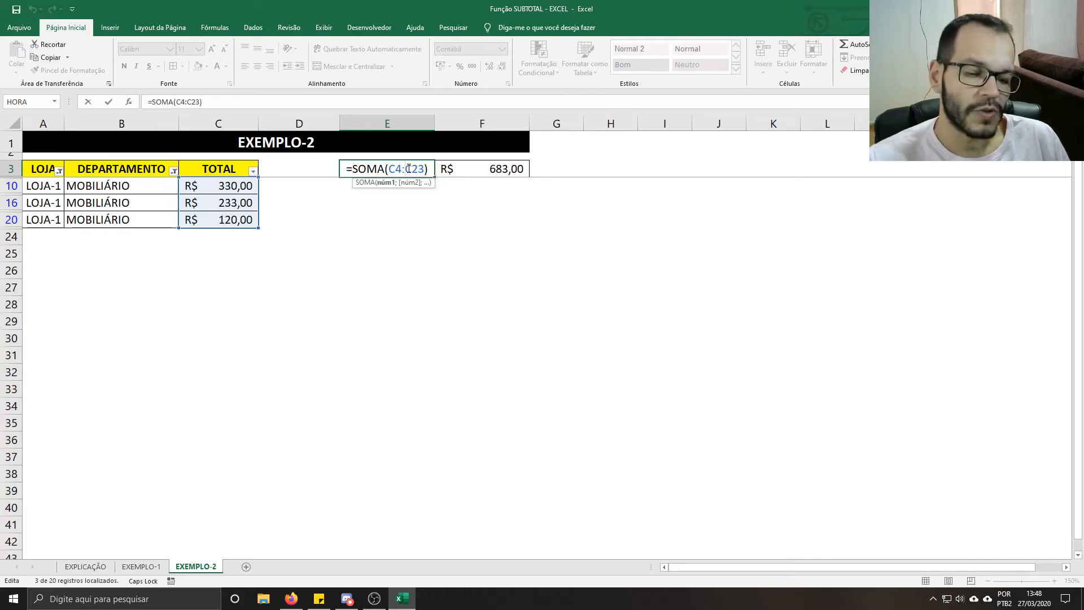
{"action": "key", "text": "Return"}
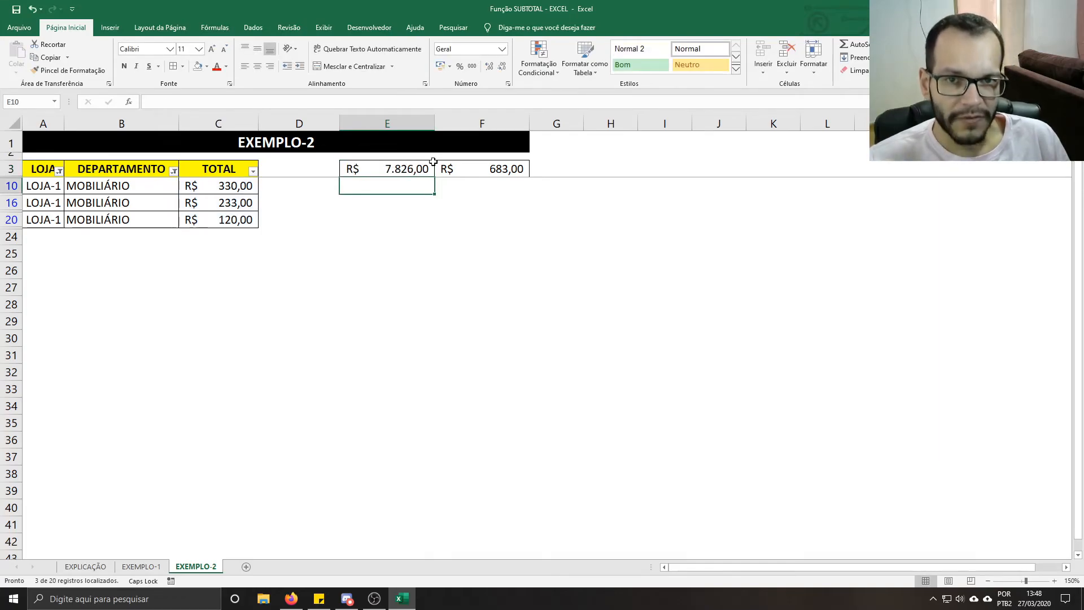
{"action": "left_click", "coordinate": [417, 165]}
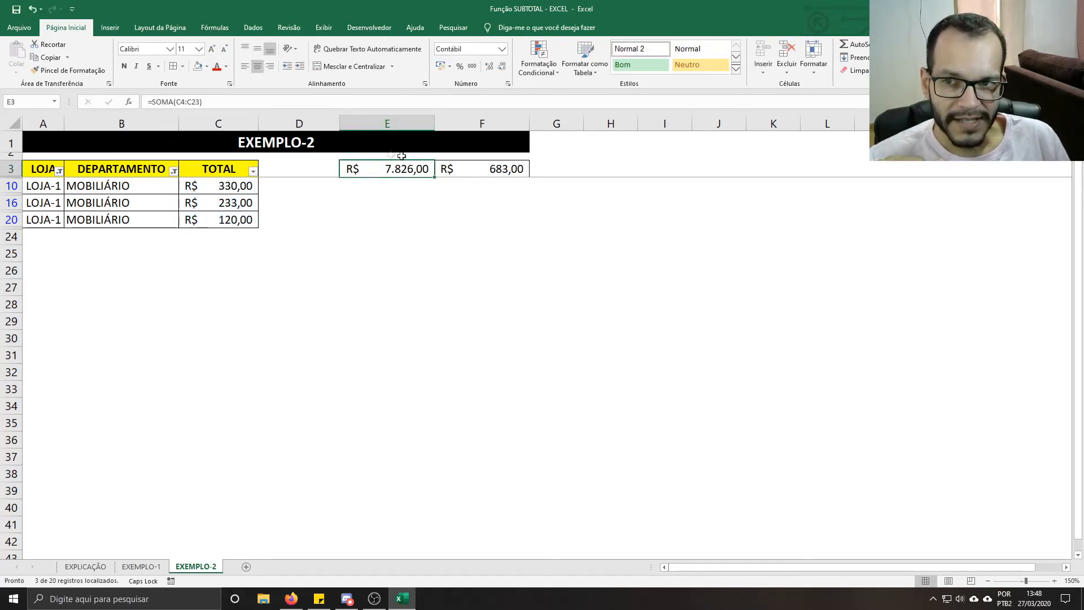
{"action": "left_click", "coordinate": [472, 173]}
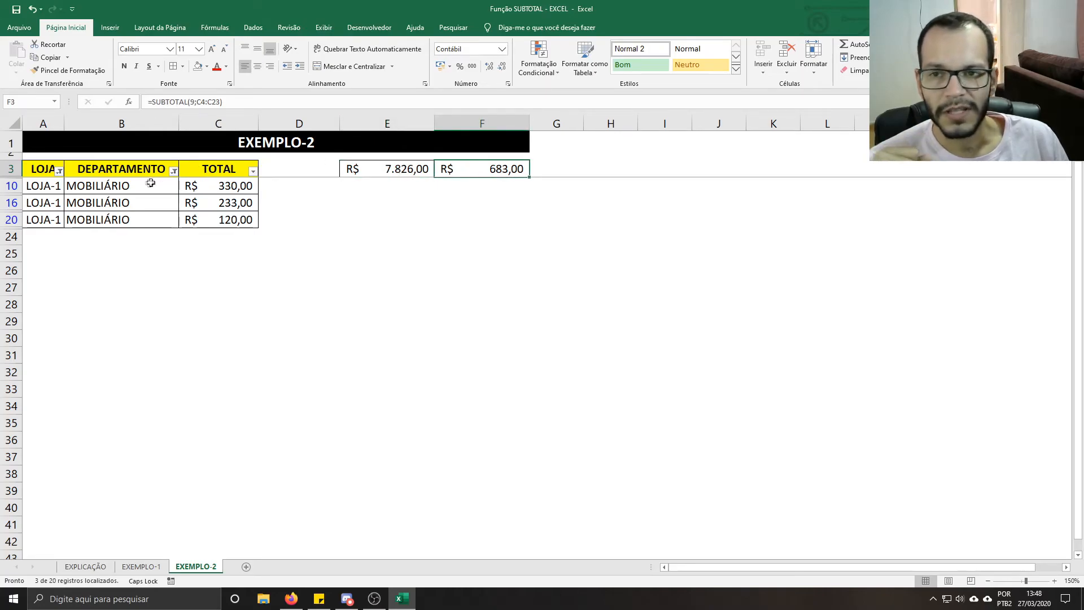
Step: Restore all rows of the EXEMPLO-2 table by reselecting every value in the DEPARTAMENTO and LOJA filters
{"action": "left_click", "coordinate": [172, 180]}
{"action": "left_click", "coordinate": [173, 171]}
{"action": "left_click", "coordinate": [104, 282]}
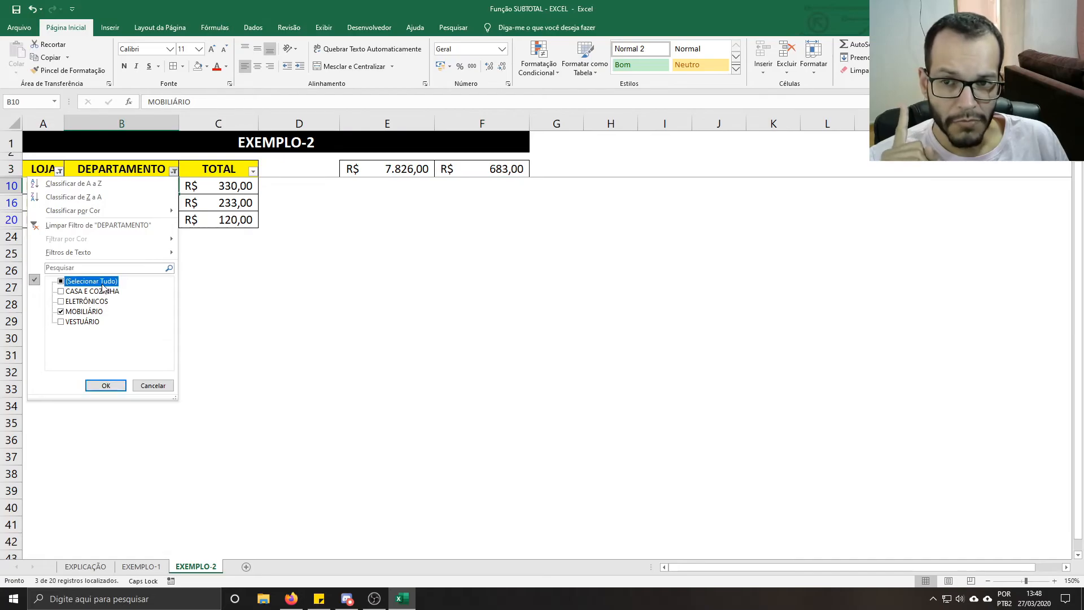
{"action": "left_click", "coordinate": [105, 385]}
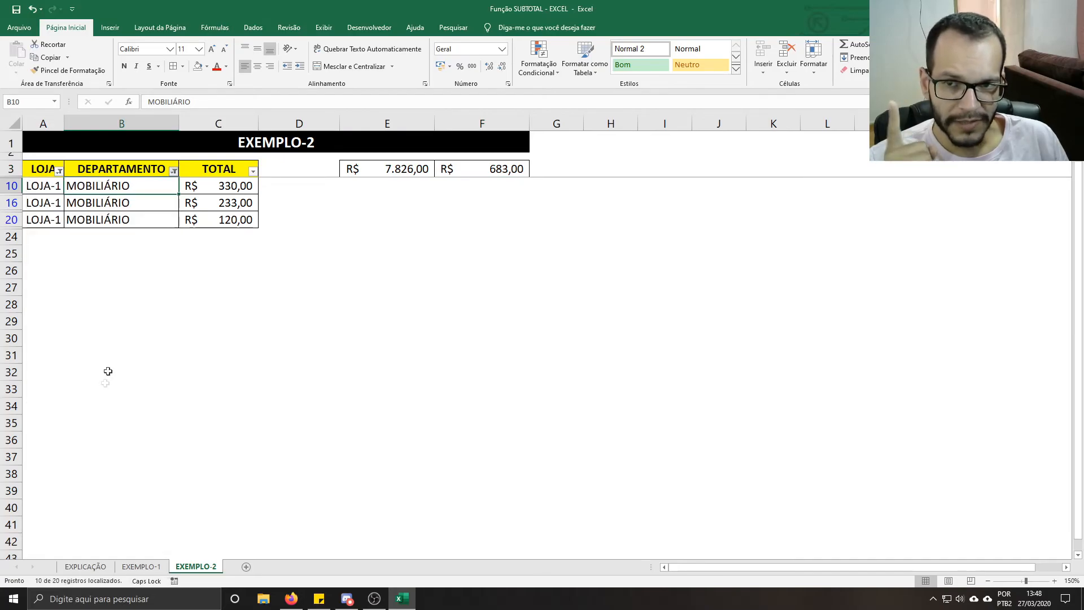
{"action": "left_click", "coordinate": [66, 172]}
{"action": "left_click", "coordinate": [59, 172]}
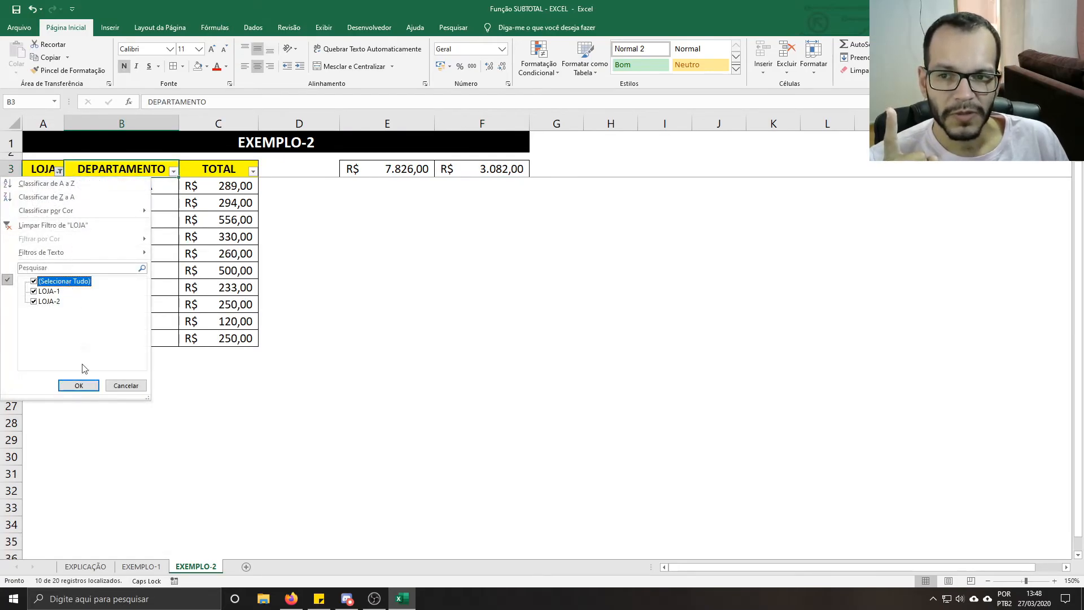
{"action": "left_click", "coordinate": [78, 385]}
{"action": "left_click", "coordinate": [57, 187]}
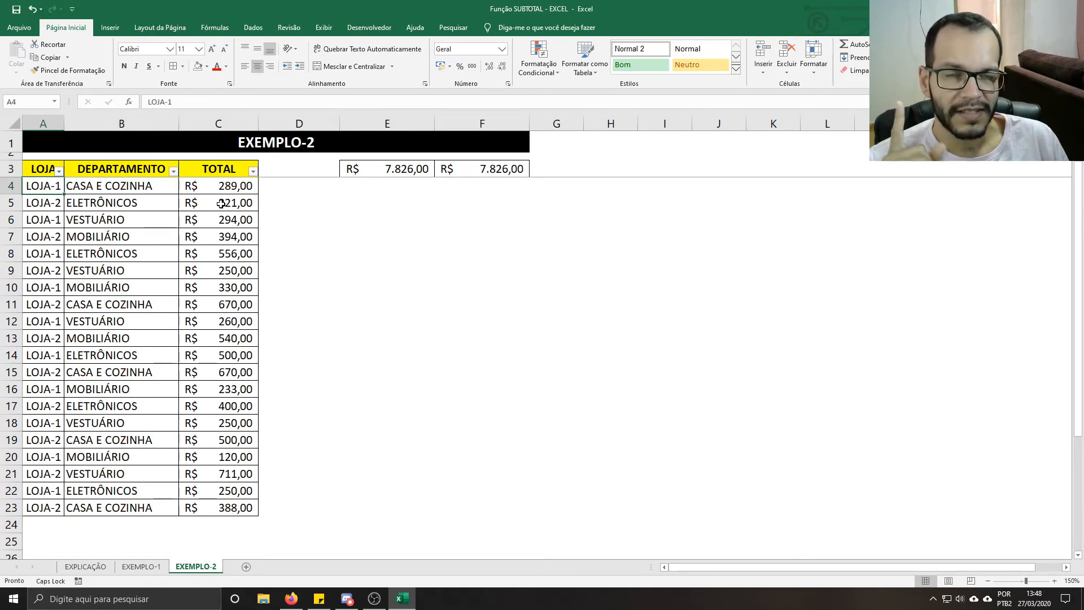